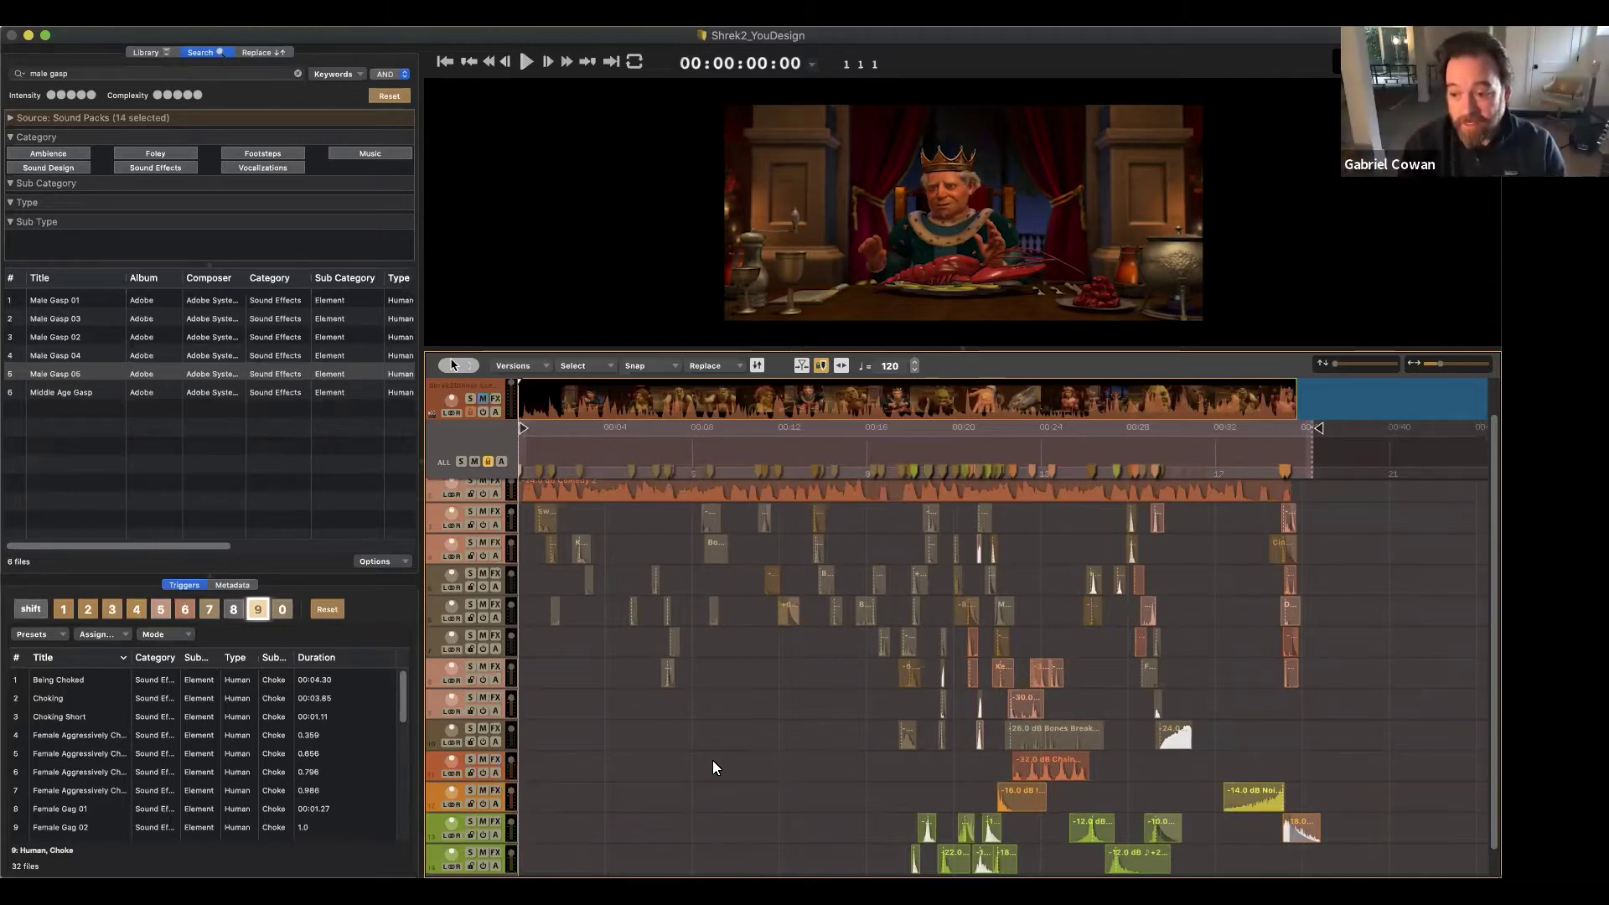
Play the whole Shrek 2 scene from the start to review its sound design
key(space)
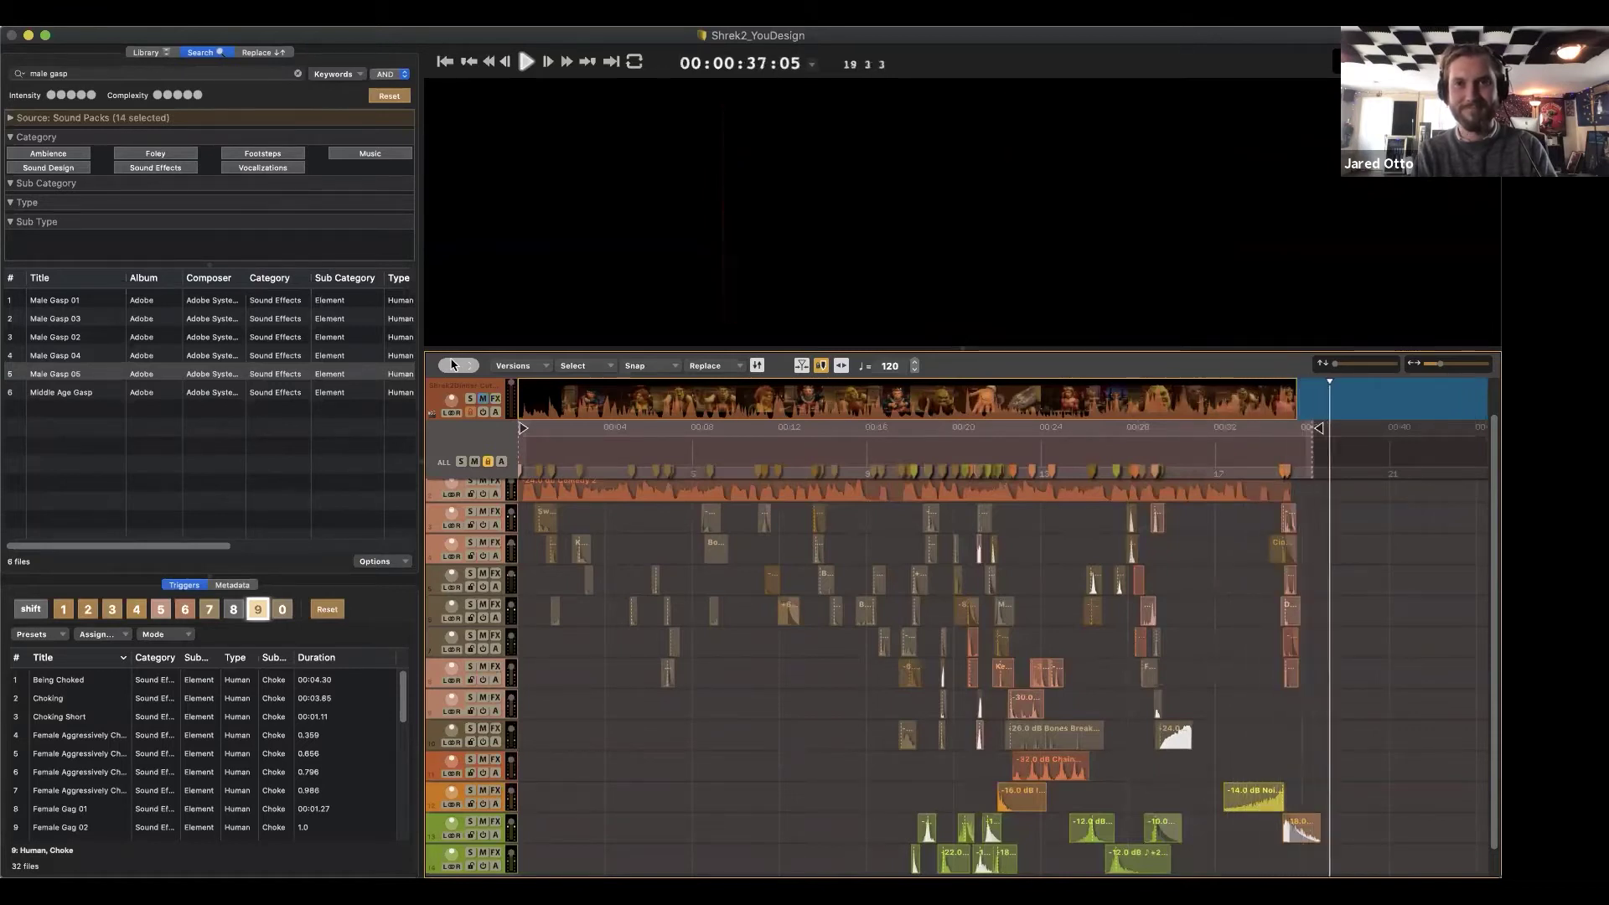
key(space)
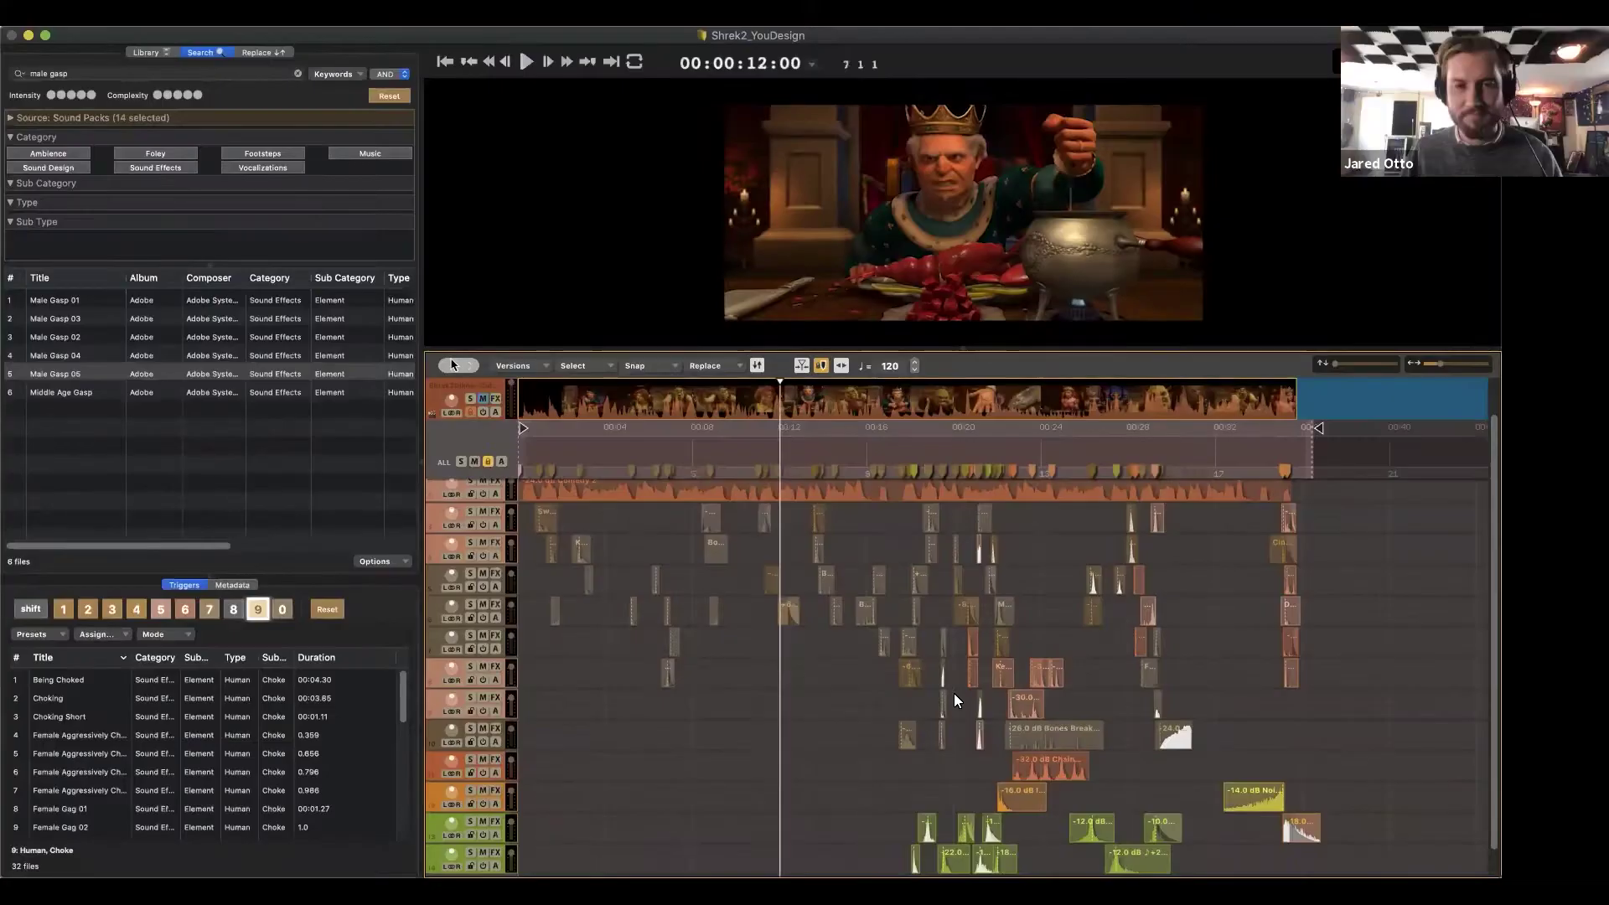
Examine the Pan Sizzling 02 clip and its waveform around the 12-second point of the timeline
scroll(955, 657, up, 3)
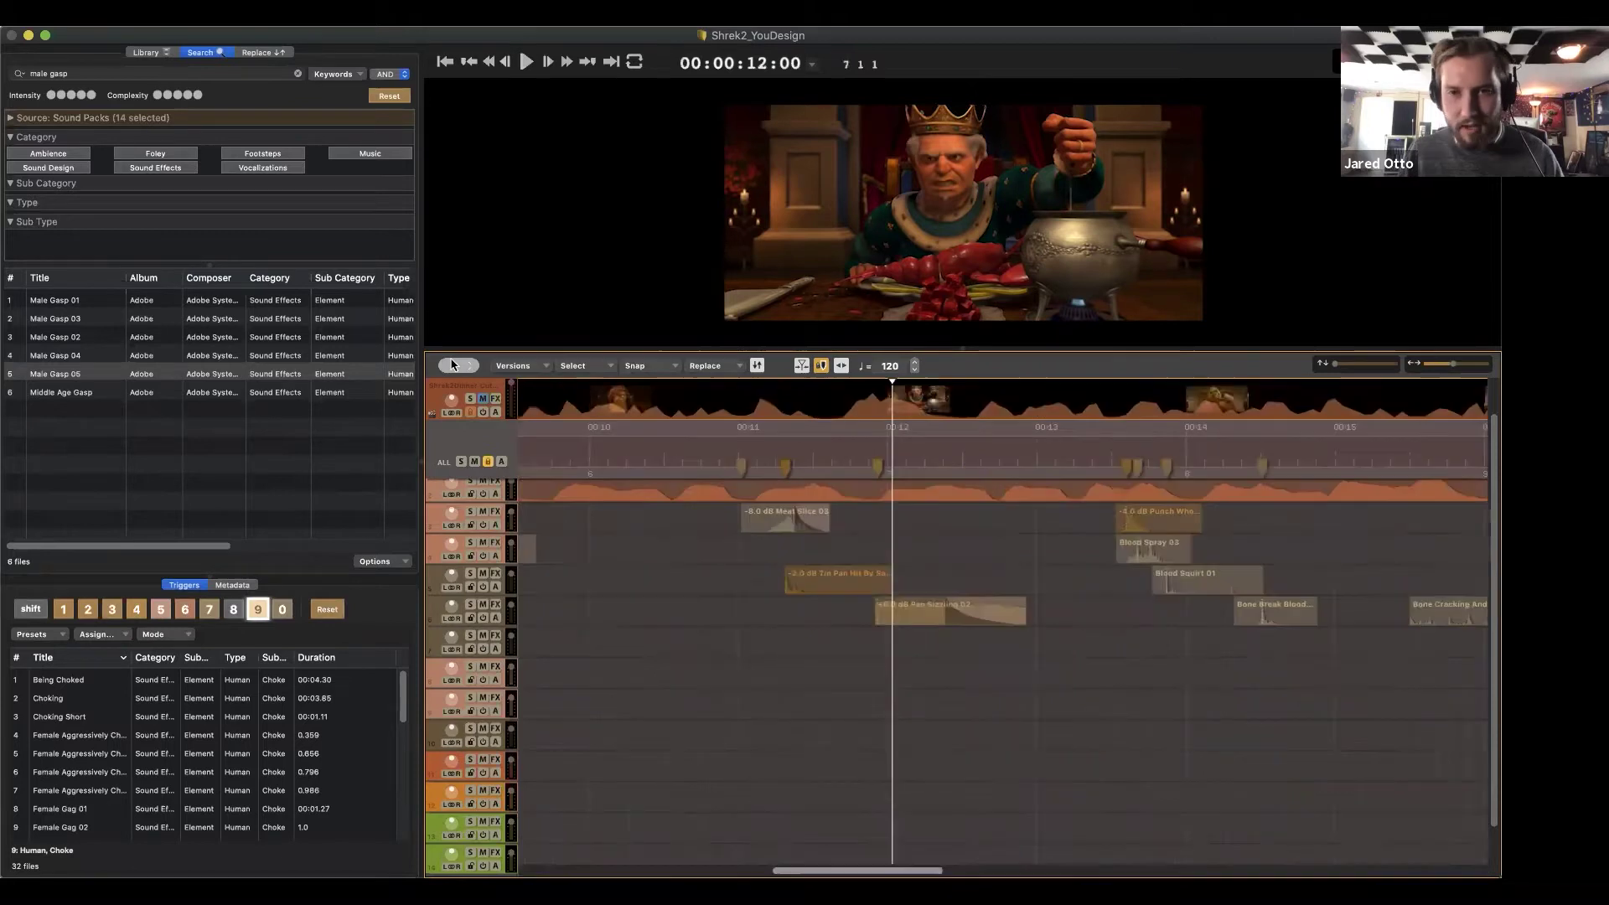
click(878, 444)
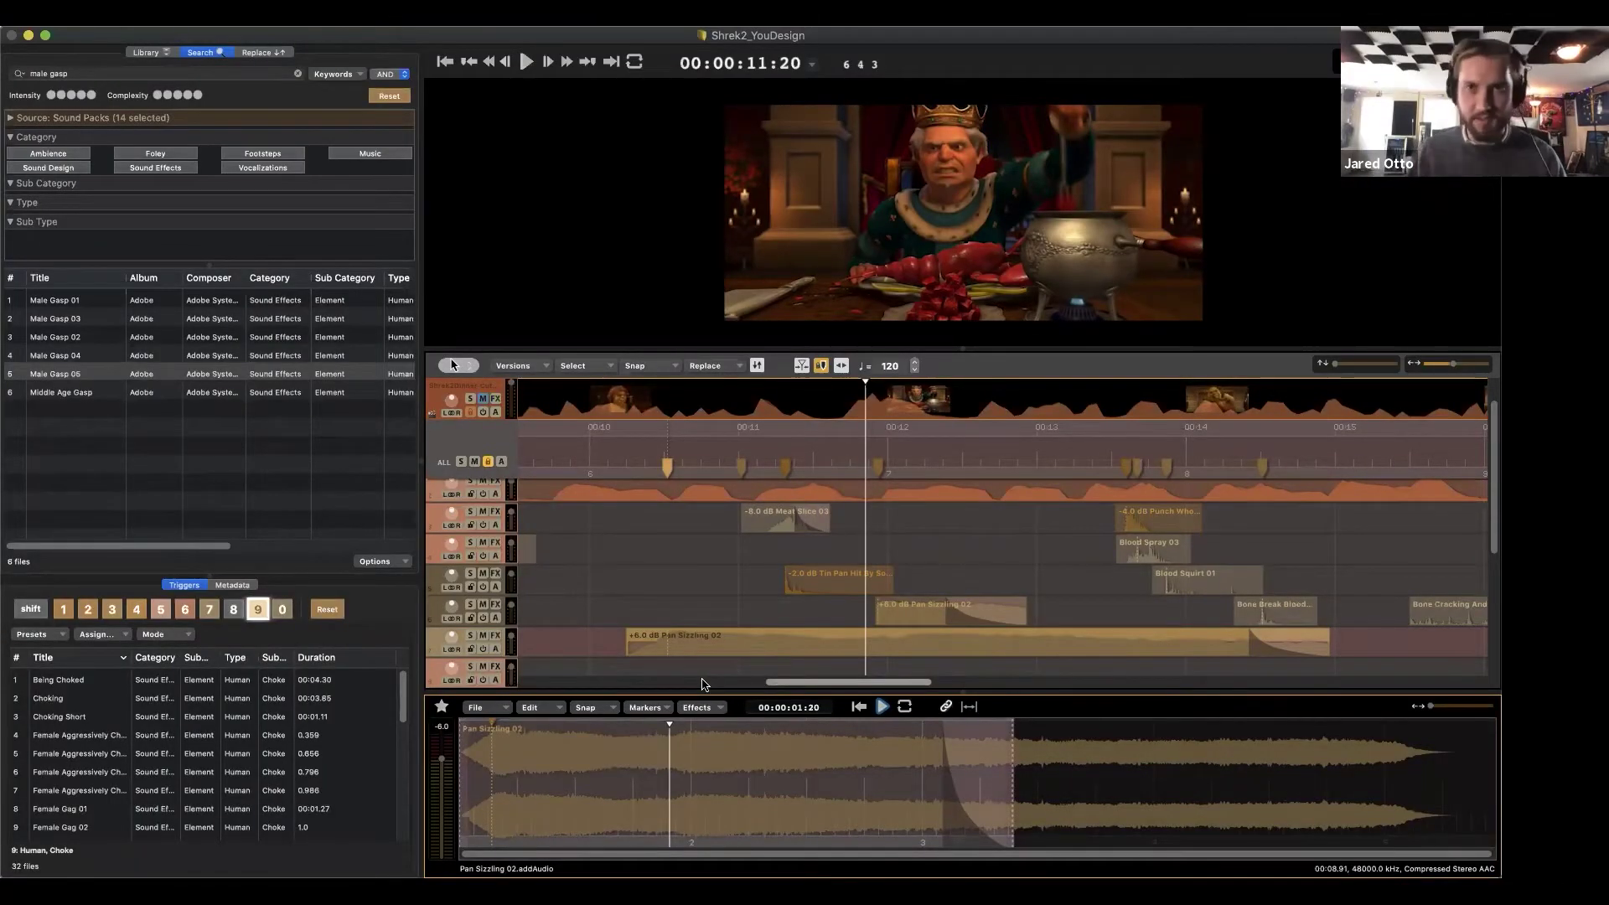
click(650, 668)
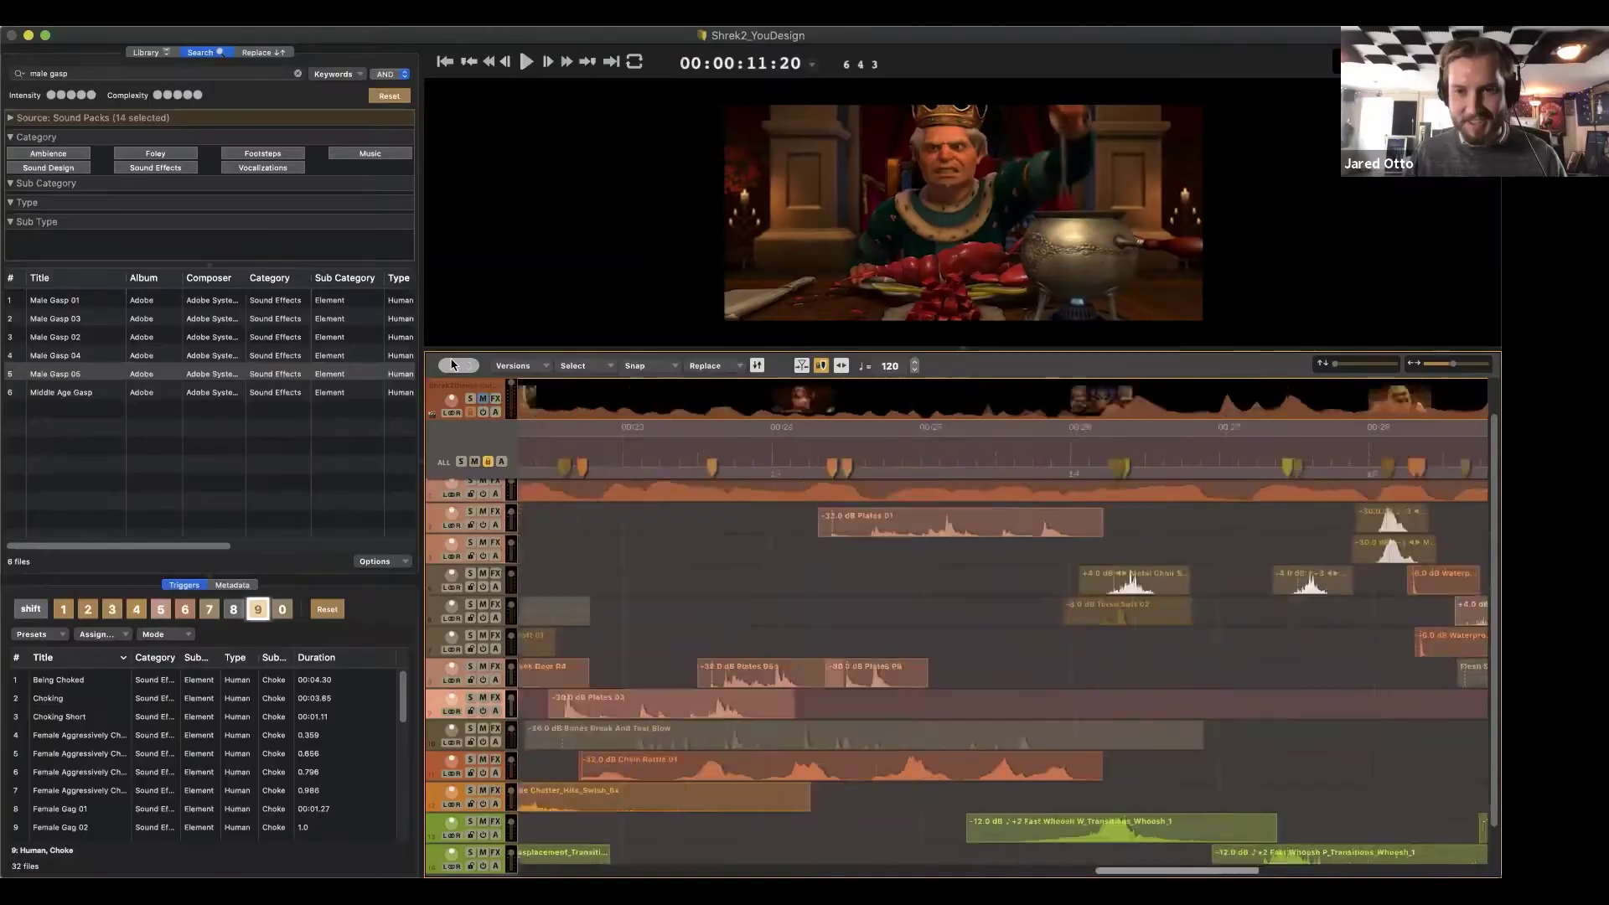
Open the replacement browser for the Female Whistle 01 clip near 29 seconds and close it without replacing the sound
scroll(819, 719, right, 5)
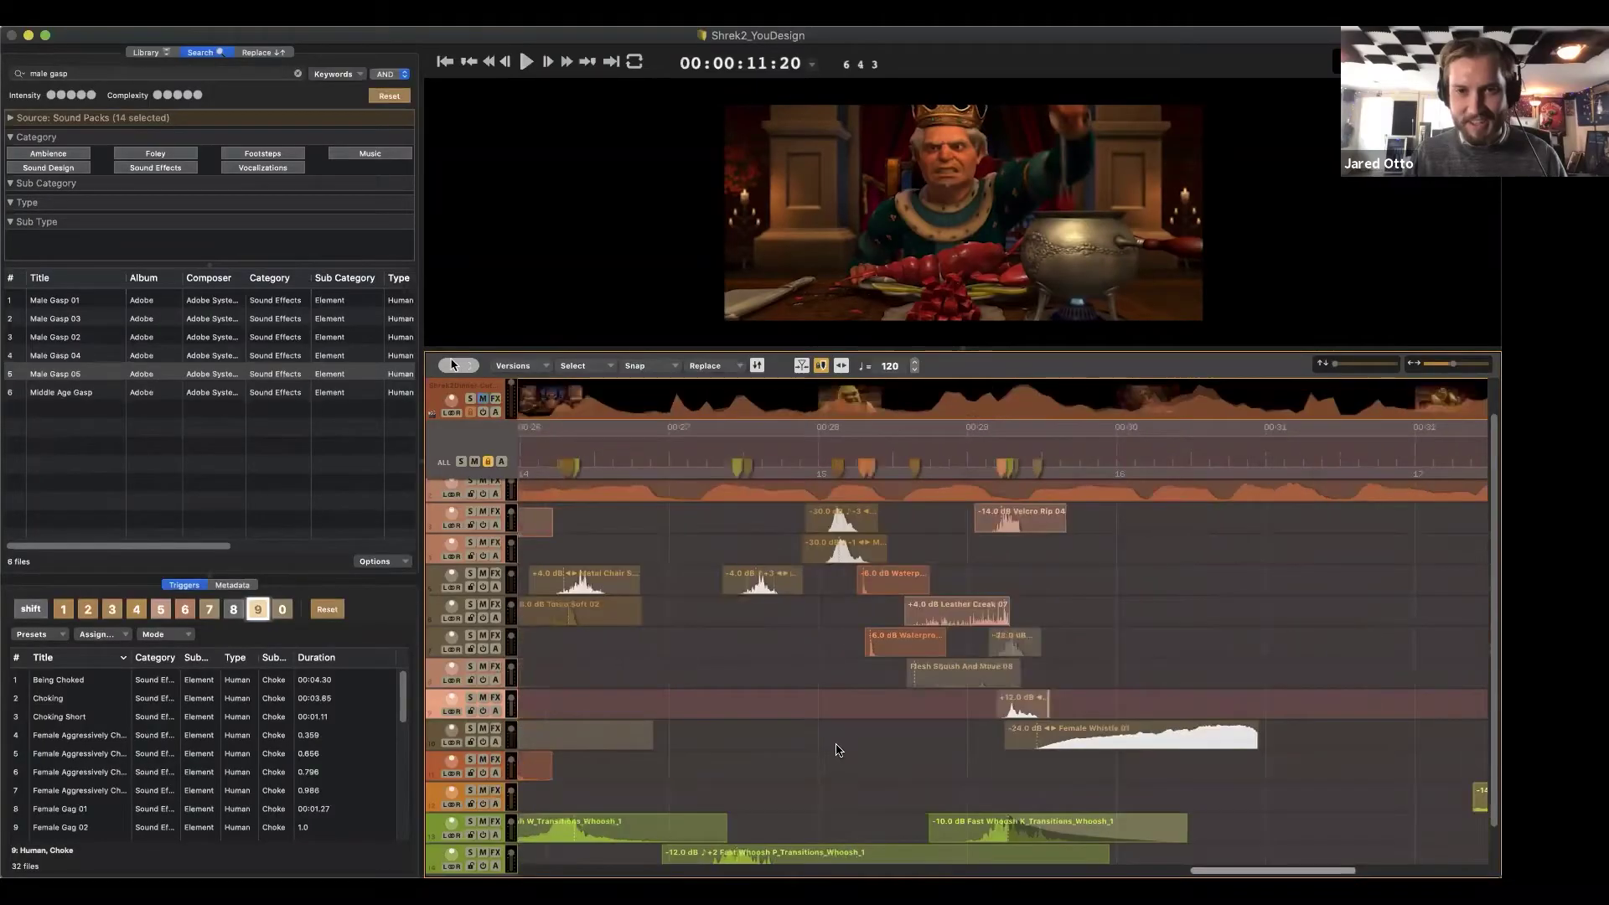
scroll(819, 718, right, 5)
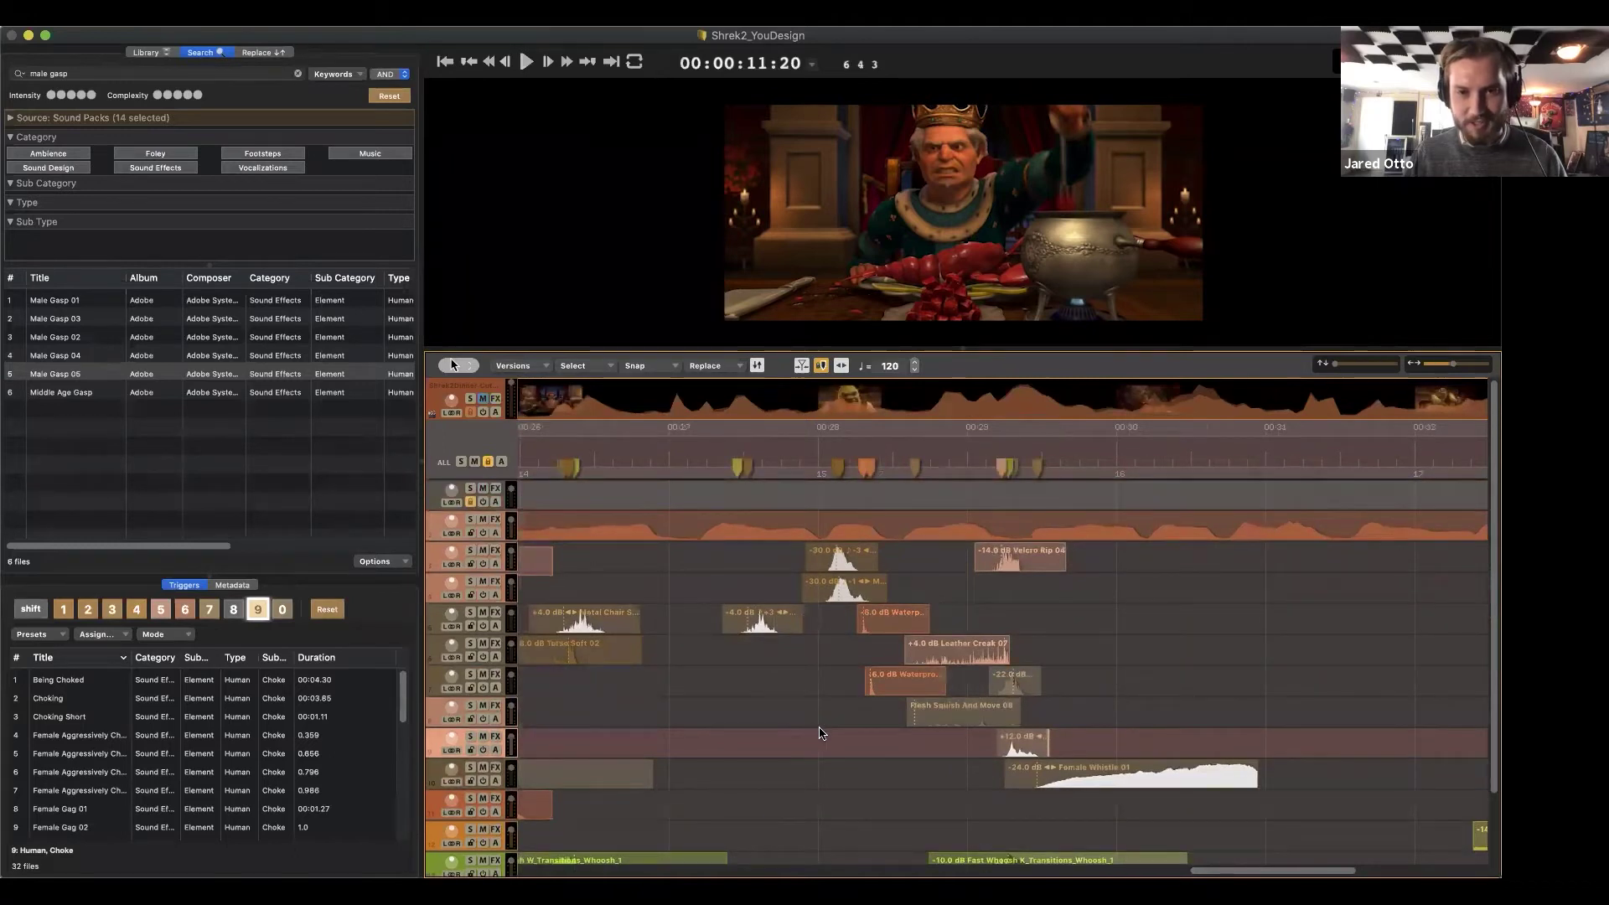
scroll(822, 732, down, 3)
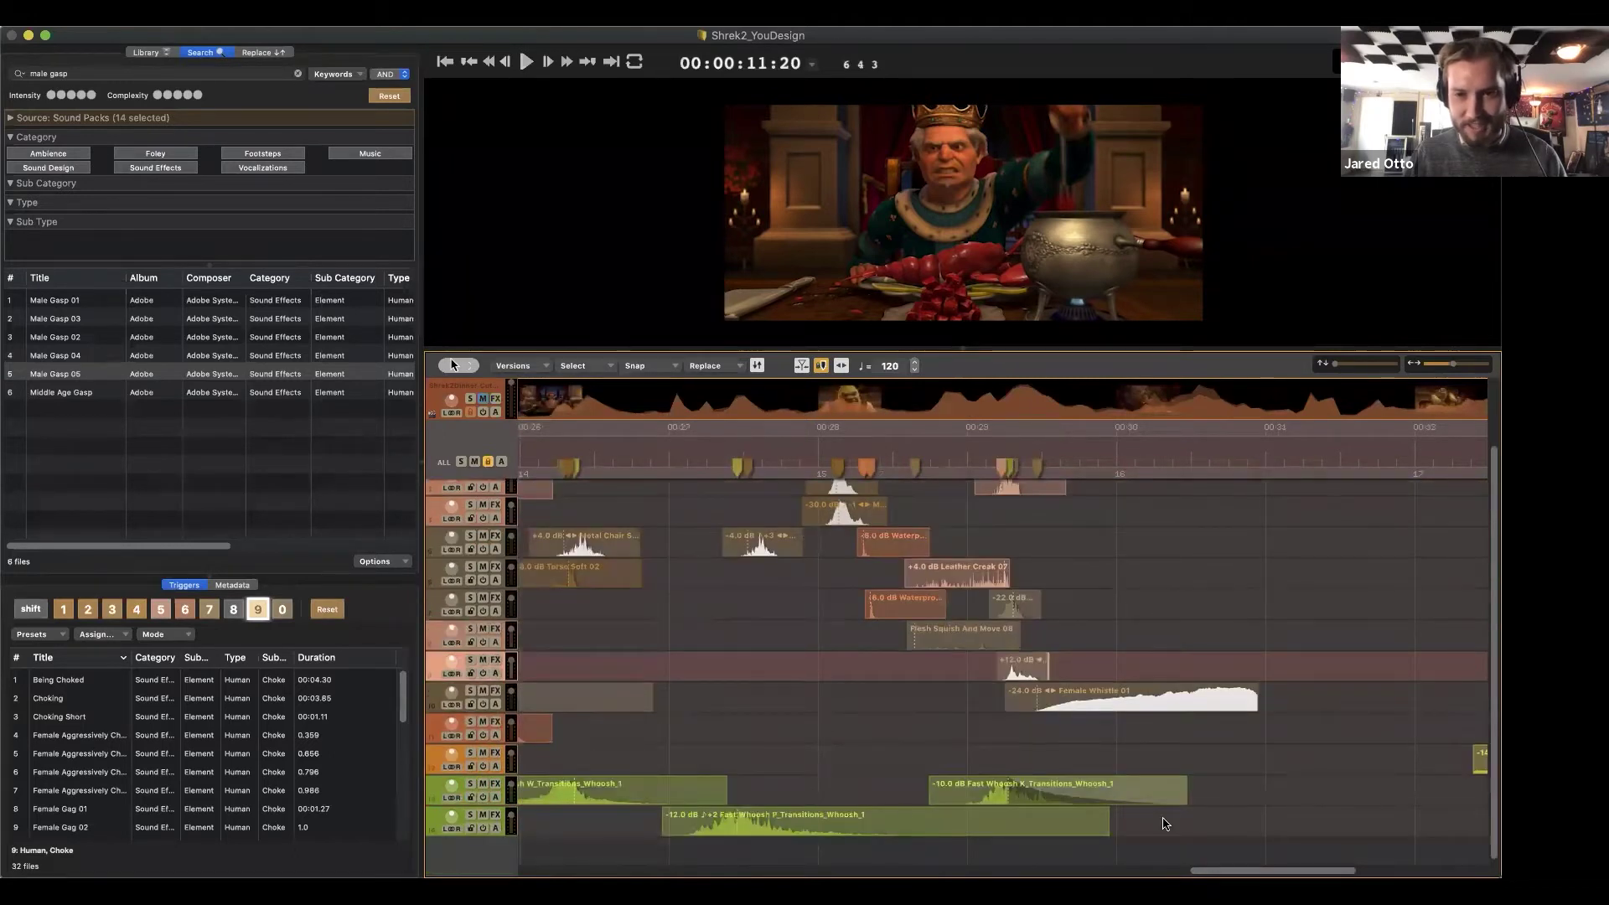
scroll(1121, 781, right, 5)
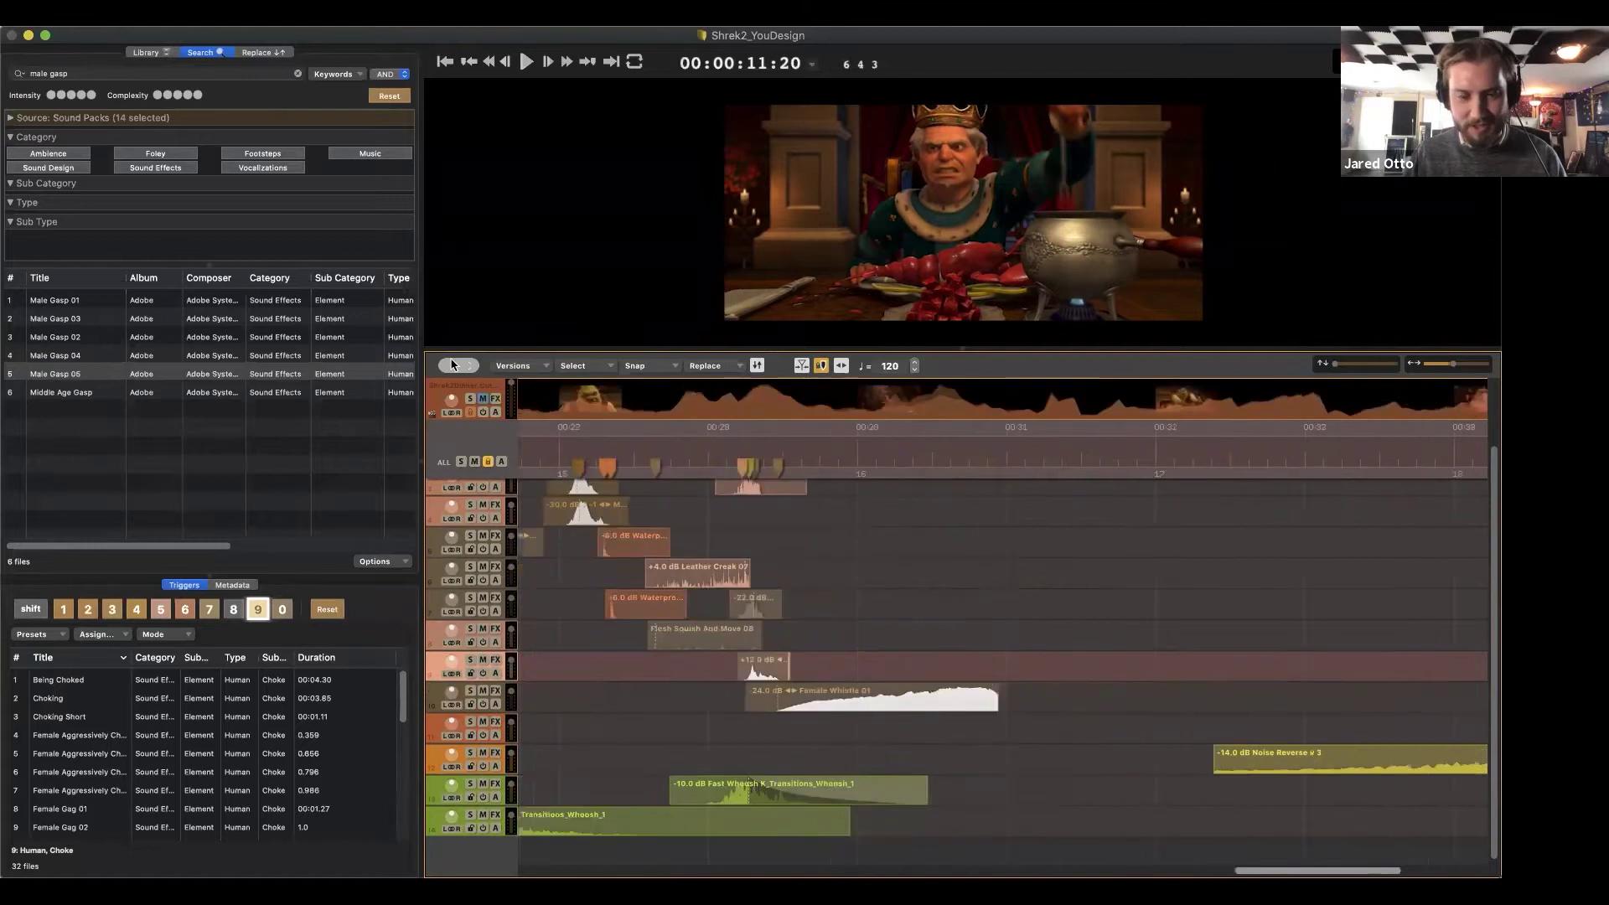
double_click(757, 697)
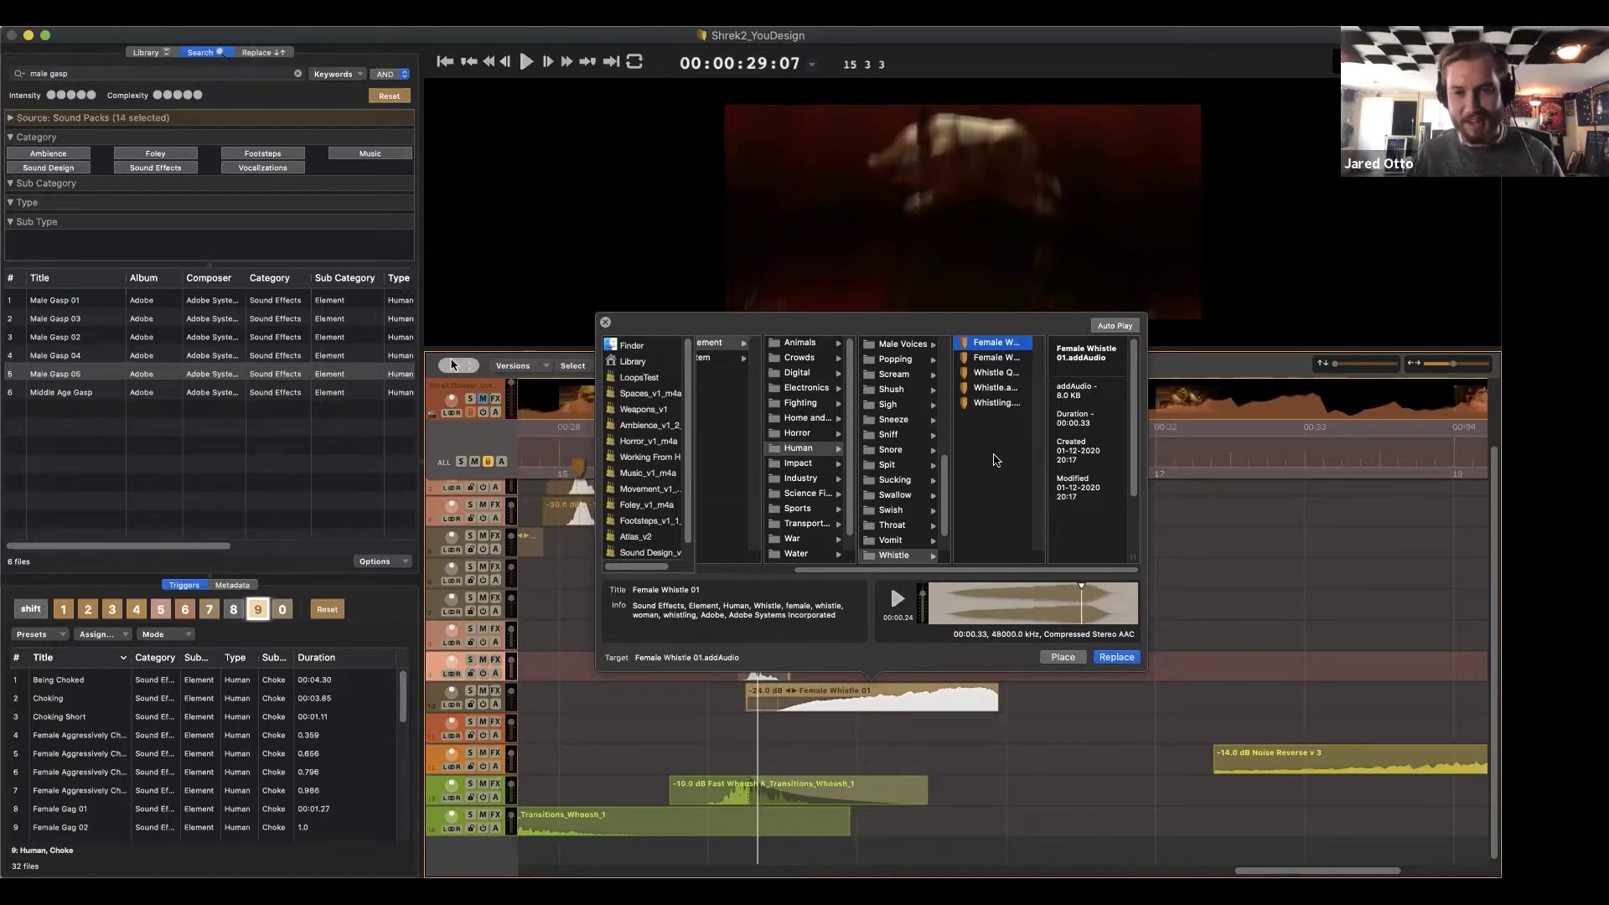
click(492, 302)
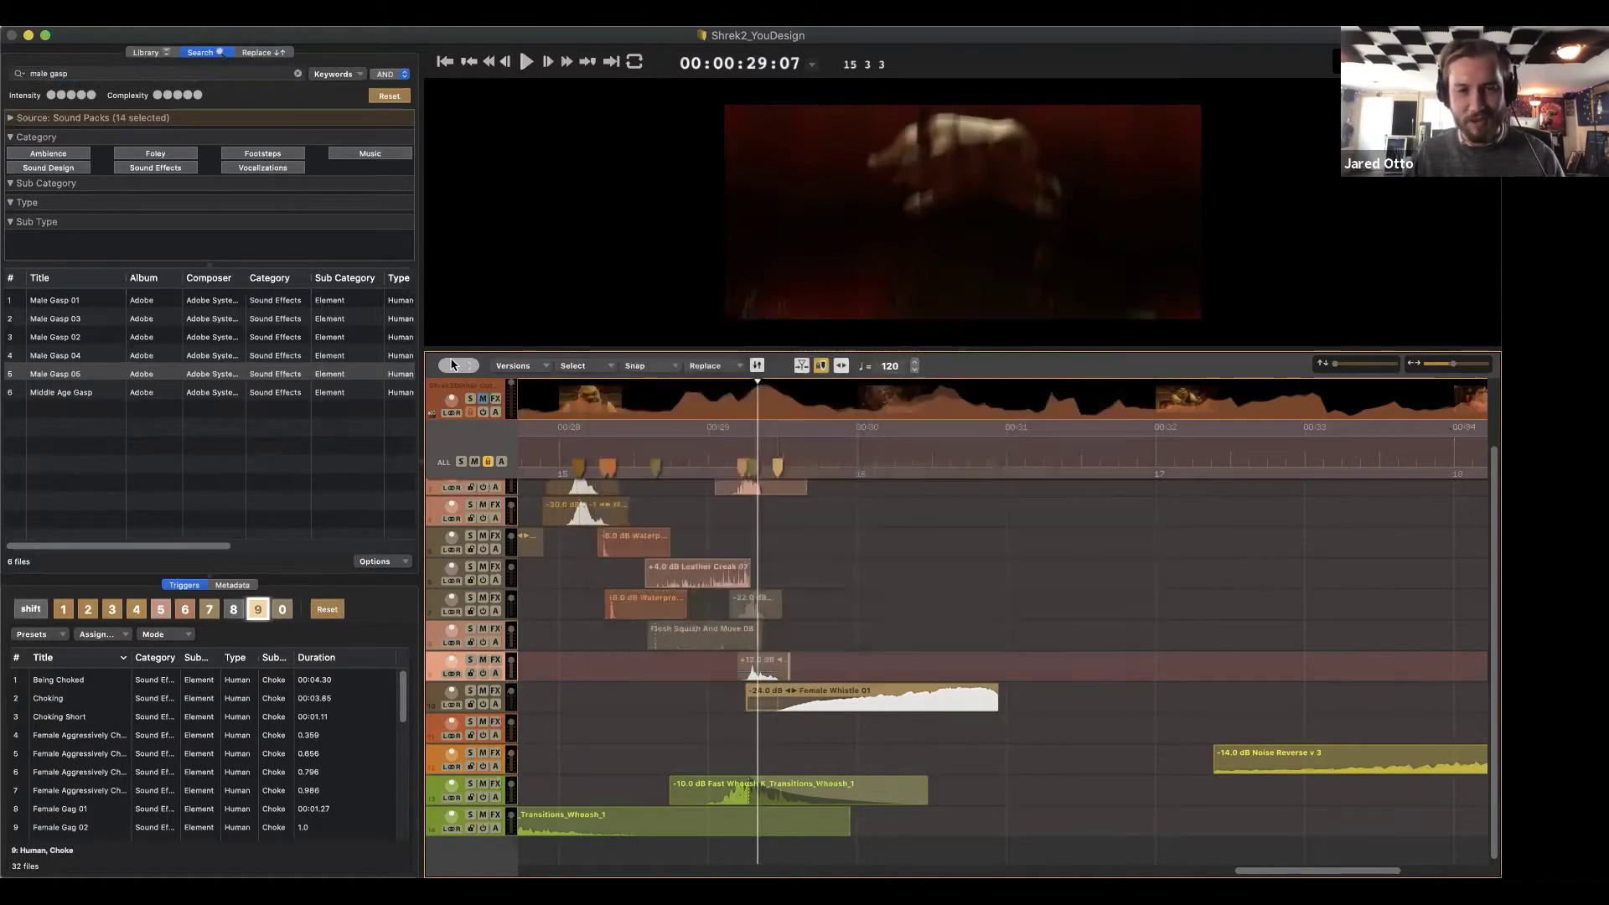
Solo the short clip near 00:00:19:10 and play it with the banana squeeze shot
scroll(725, 489, left, 10)
click(699, 441)
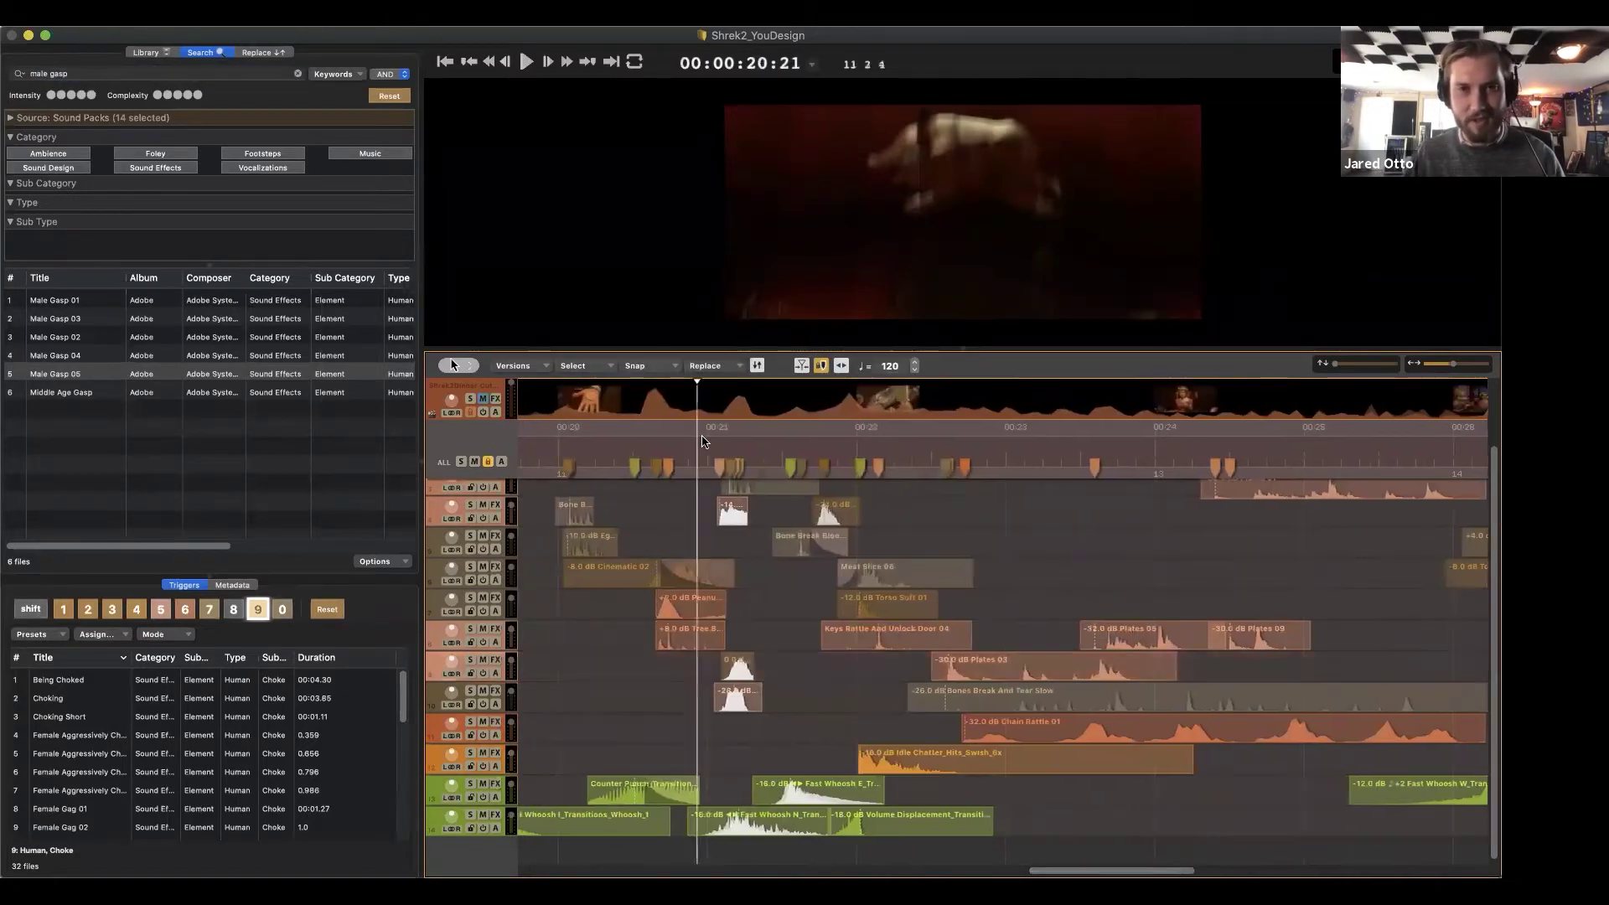
click(598, 441)
click(645, 441)
scroll(757, 643, left, 2)
click(756, 643)
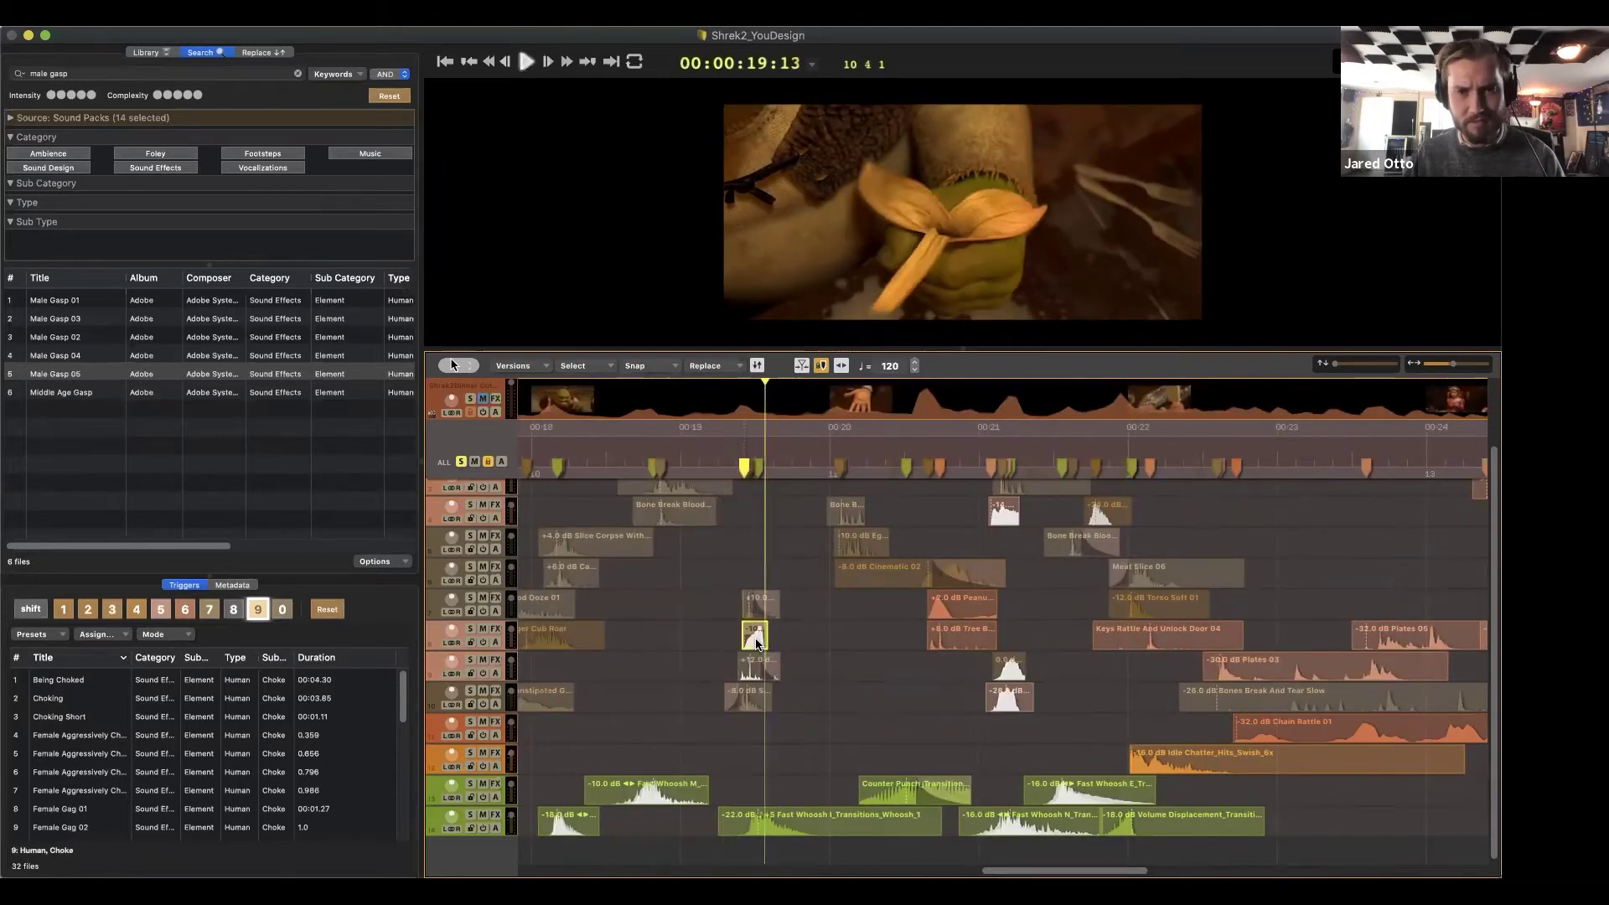
click(727, 458)
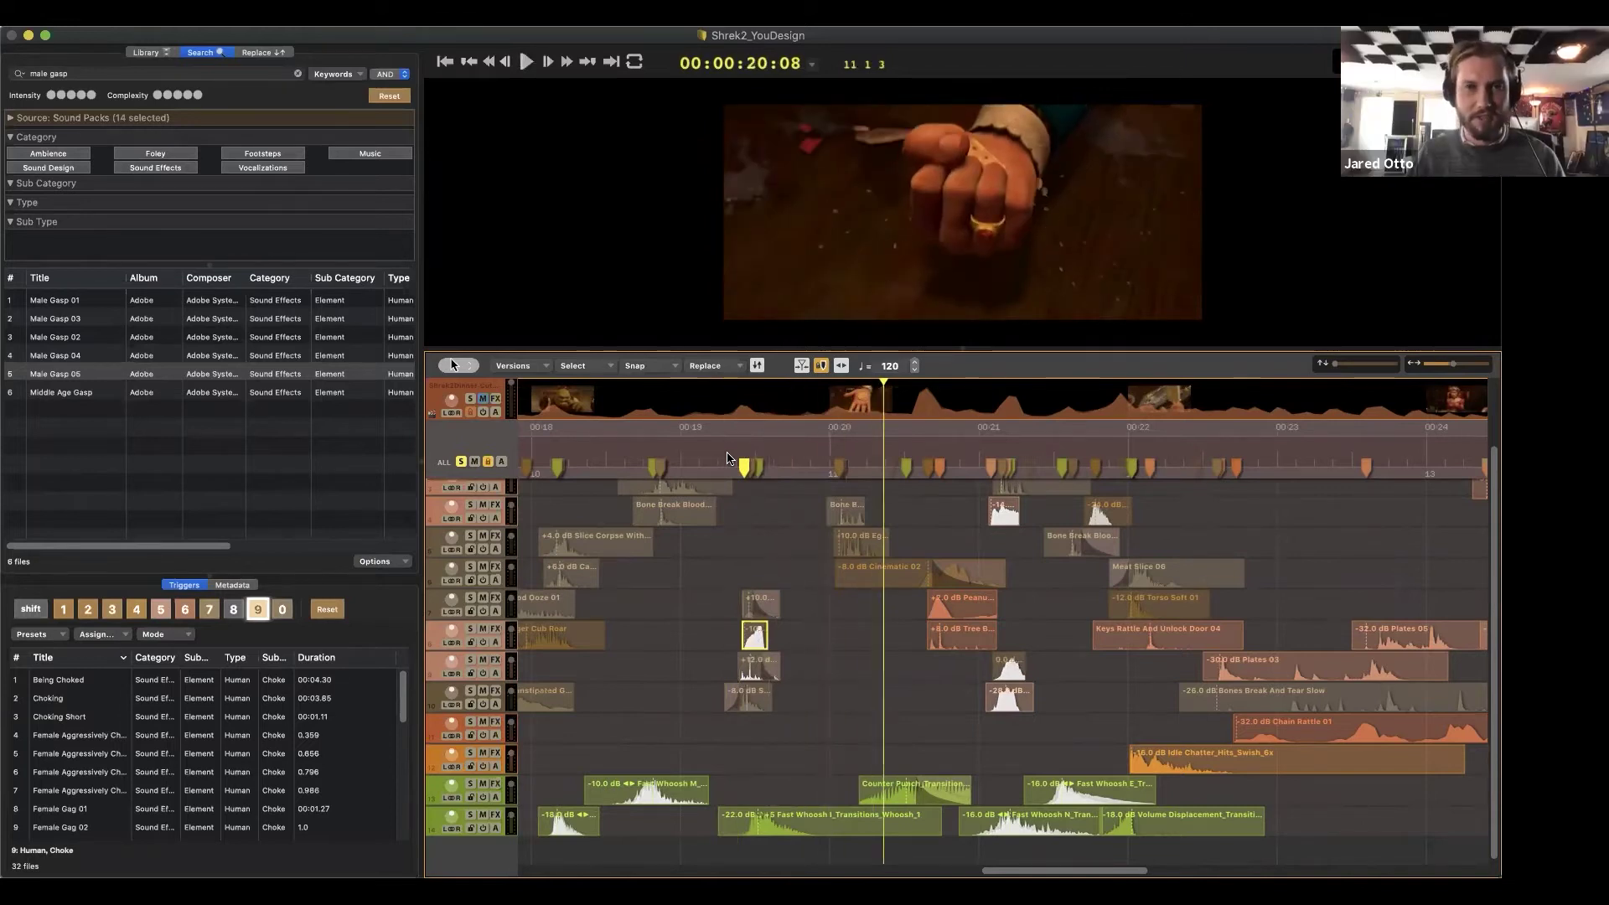
click(727, 459)
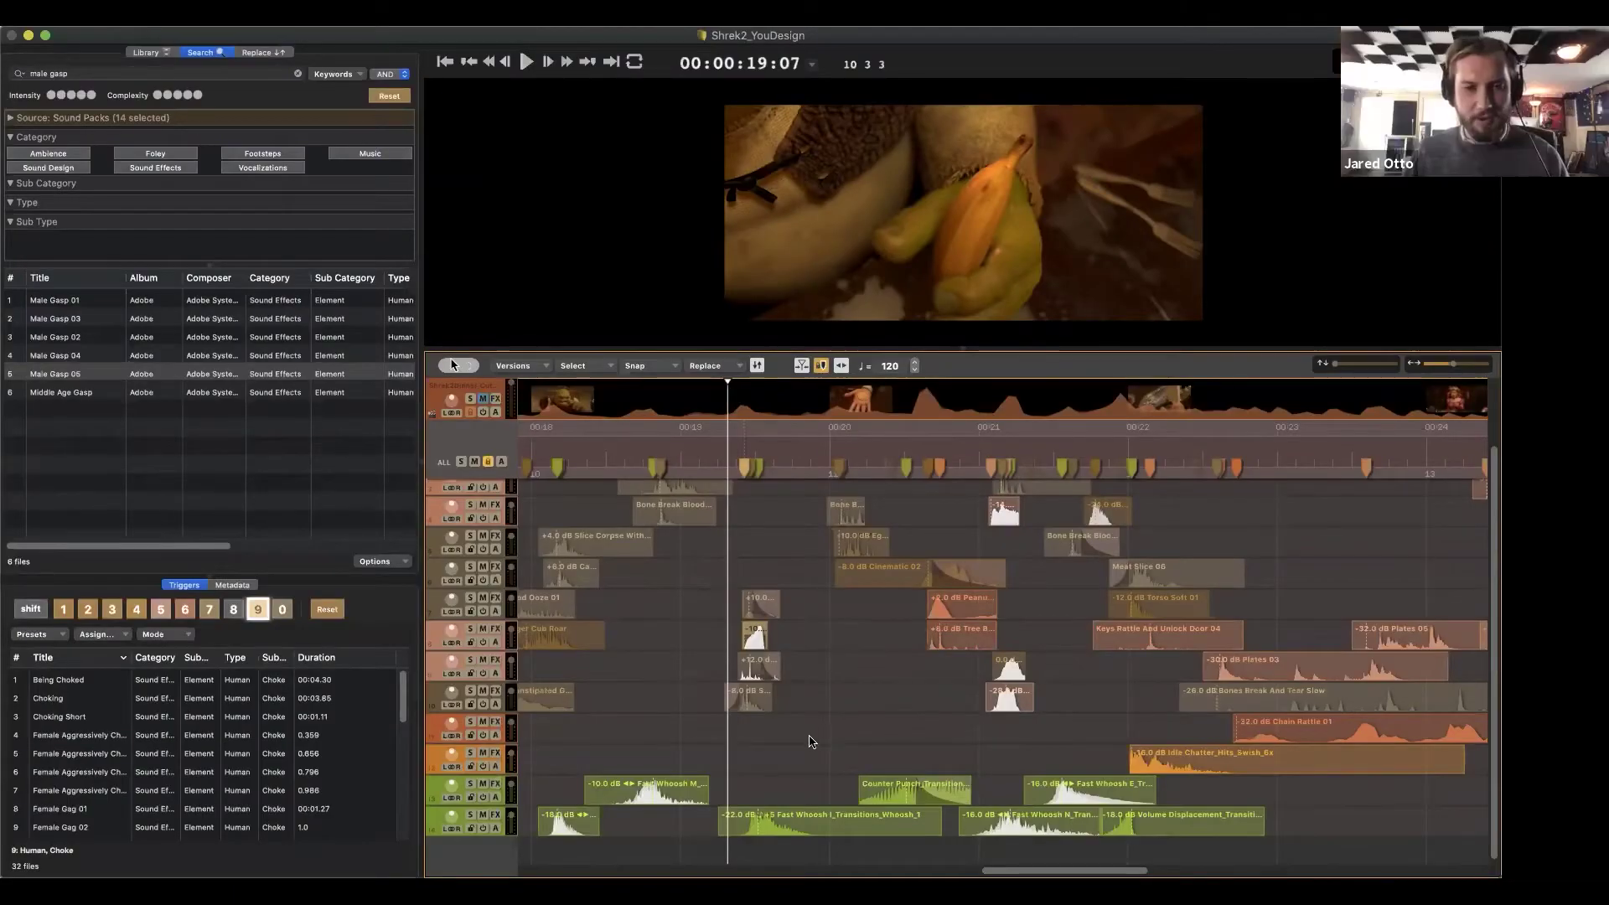
Advance frame by frame to 00:00:19:10 and highlight the four stacked clips under the banana squeeze
key(Right)
key(Right)
key(Right)
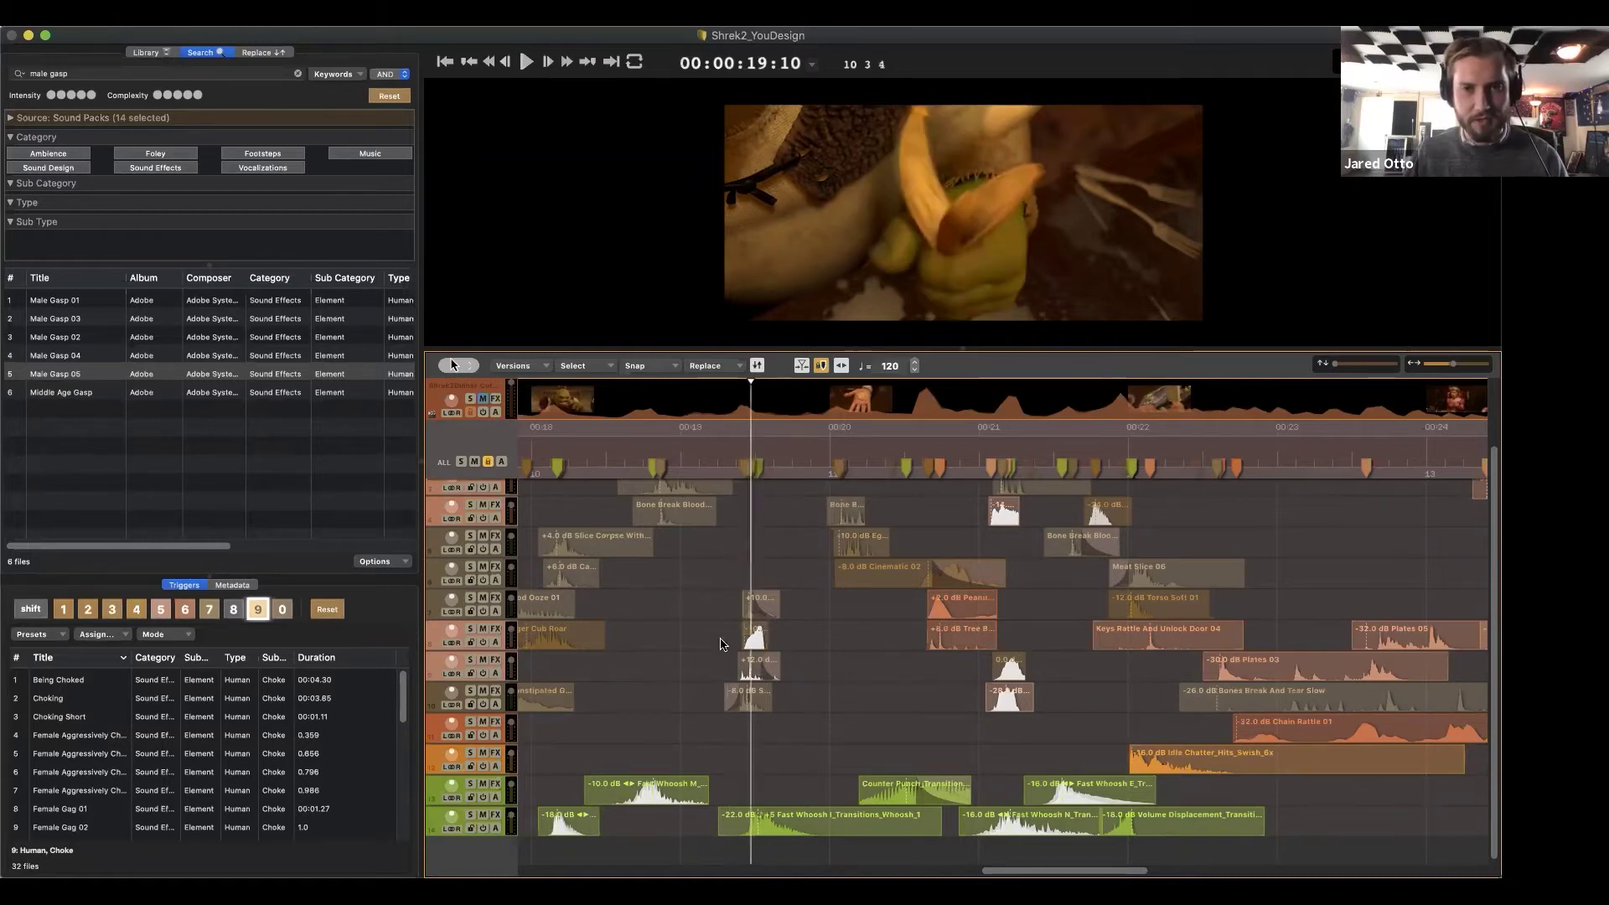
drag(783, 711, 708, 609)
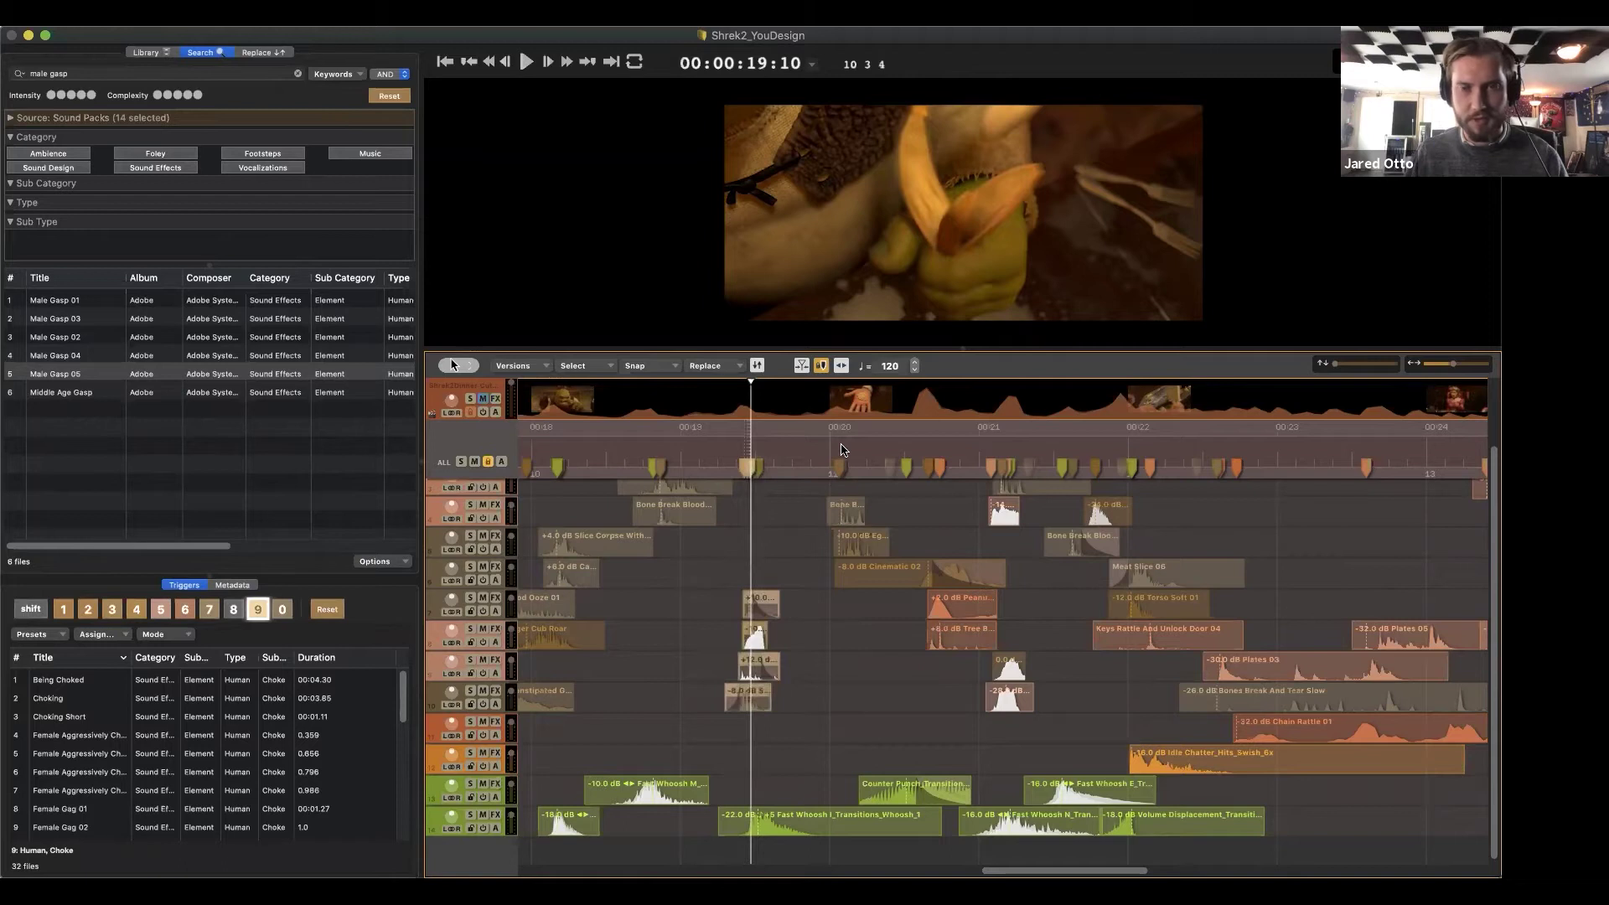
click(835, 675)
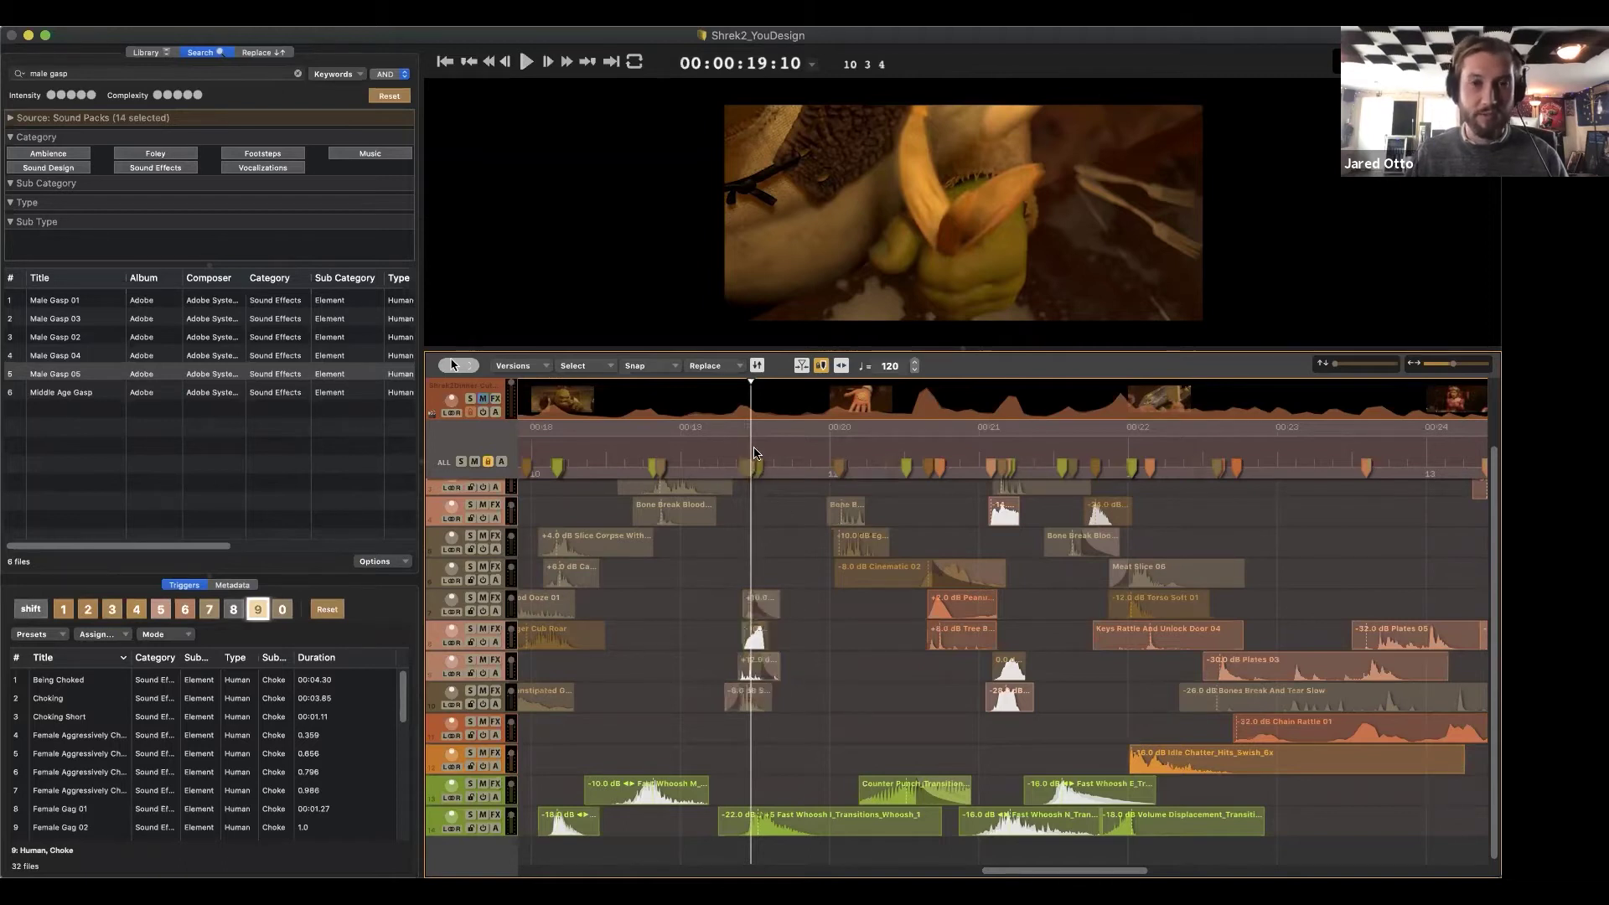
scroll(820, 708, down, 1)
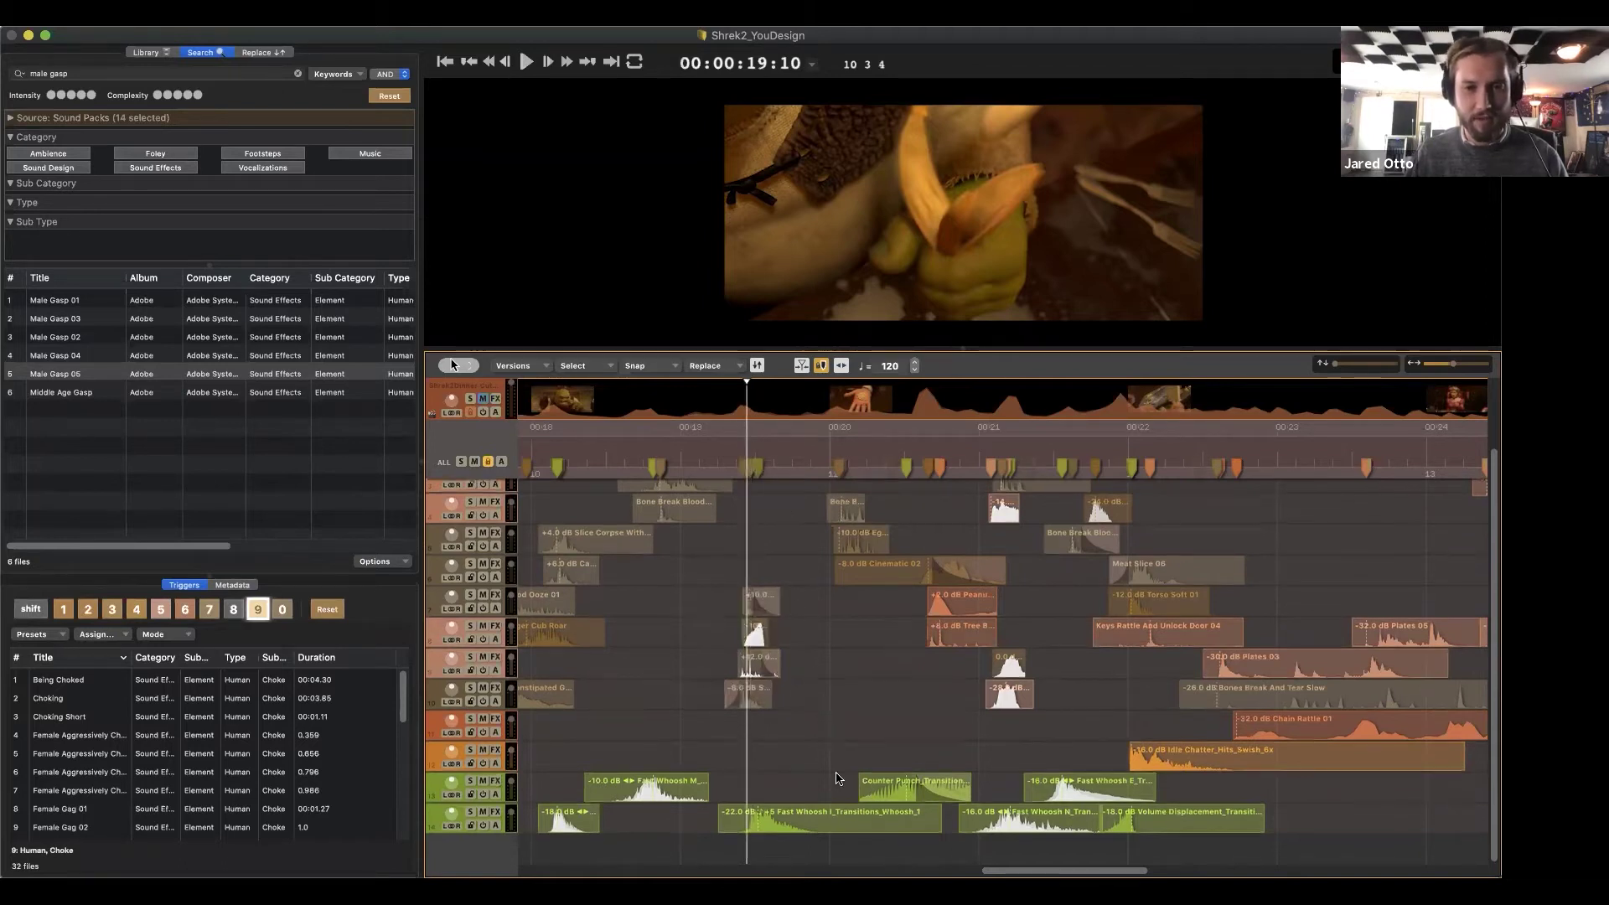
Solo the layered clips between 19 and 22 seconds, including Bone Break 01, and play them on their own
key(super+z)
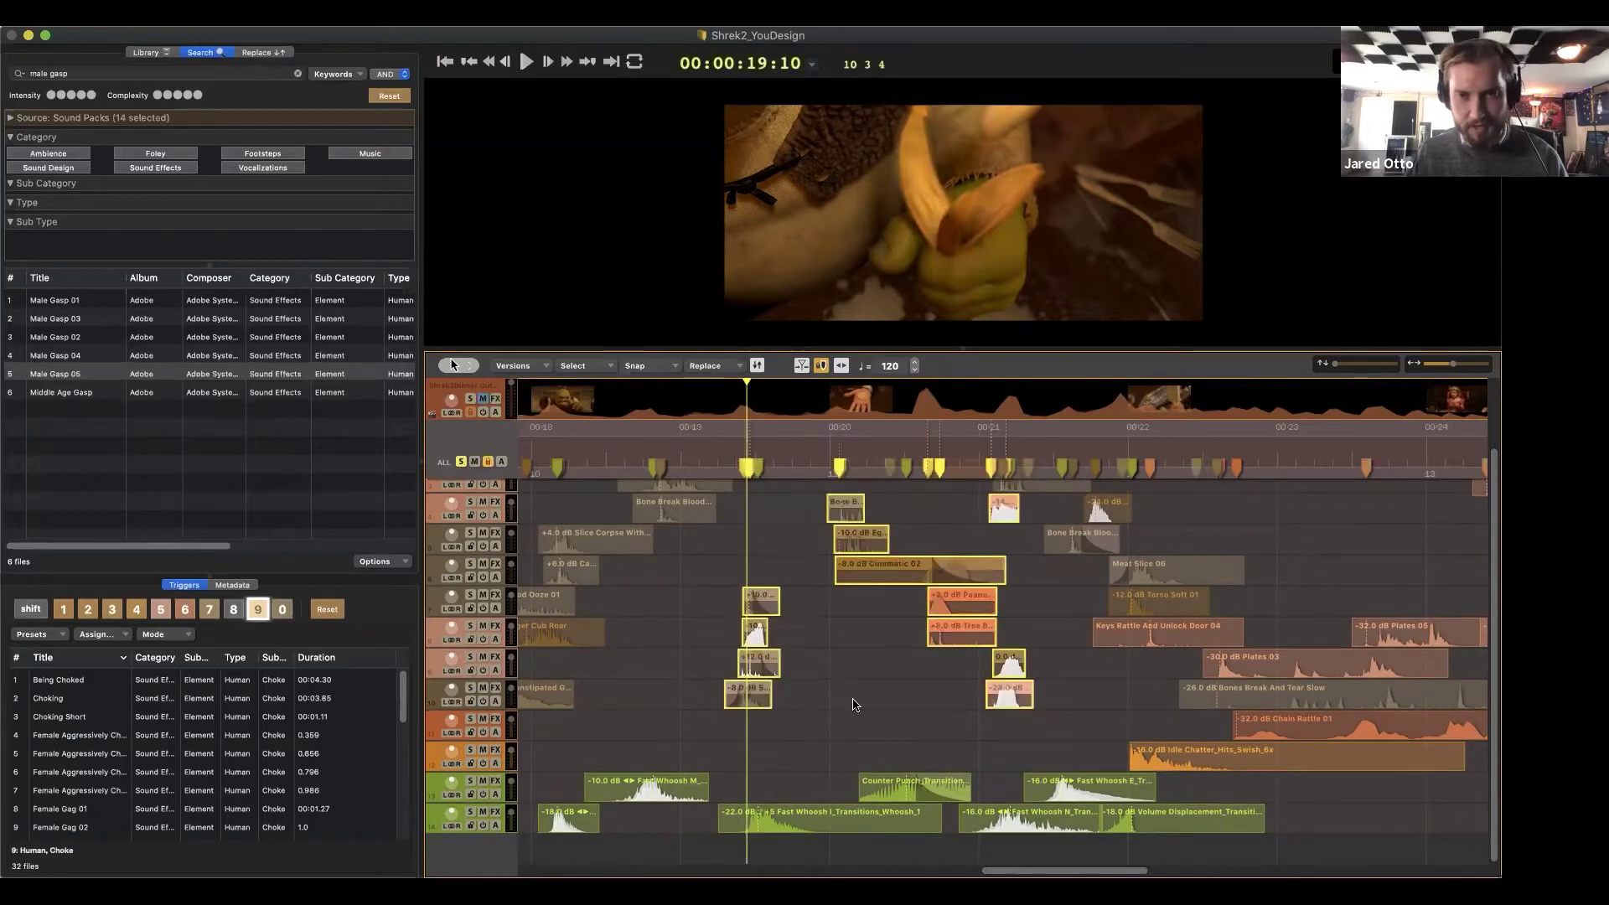
scroll(854, 704, up, 3)
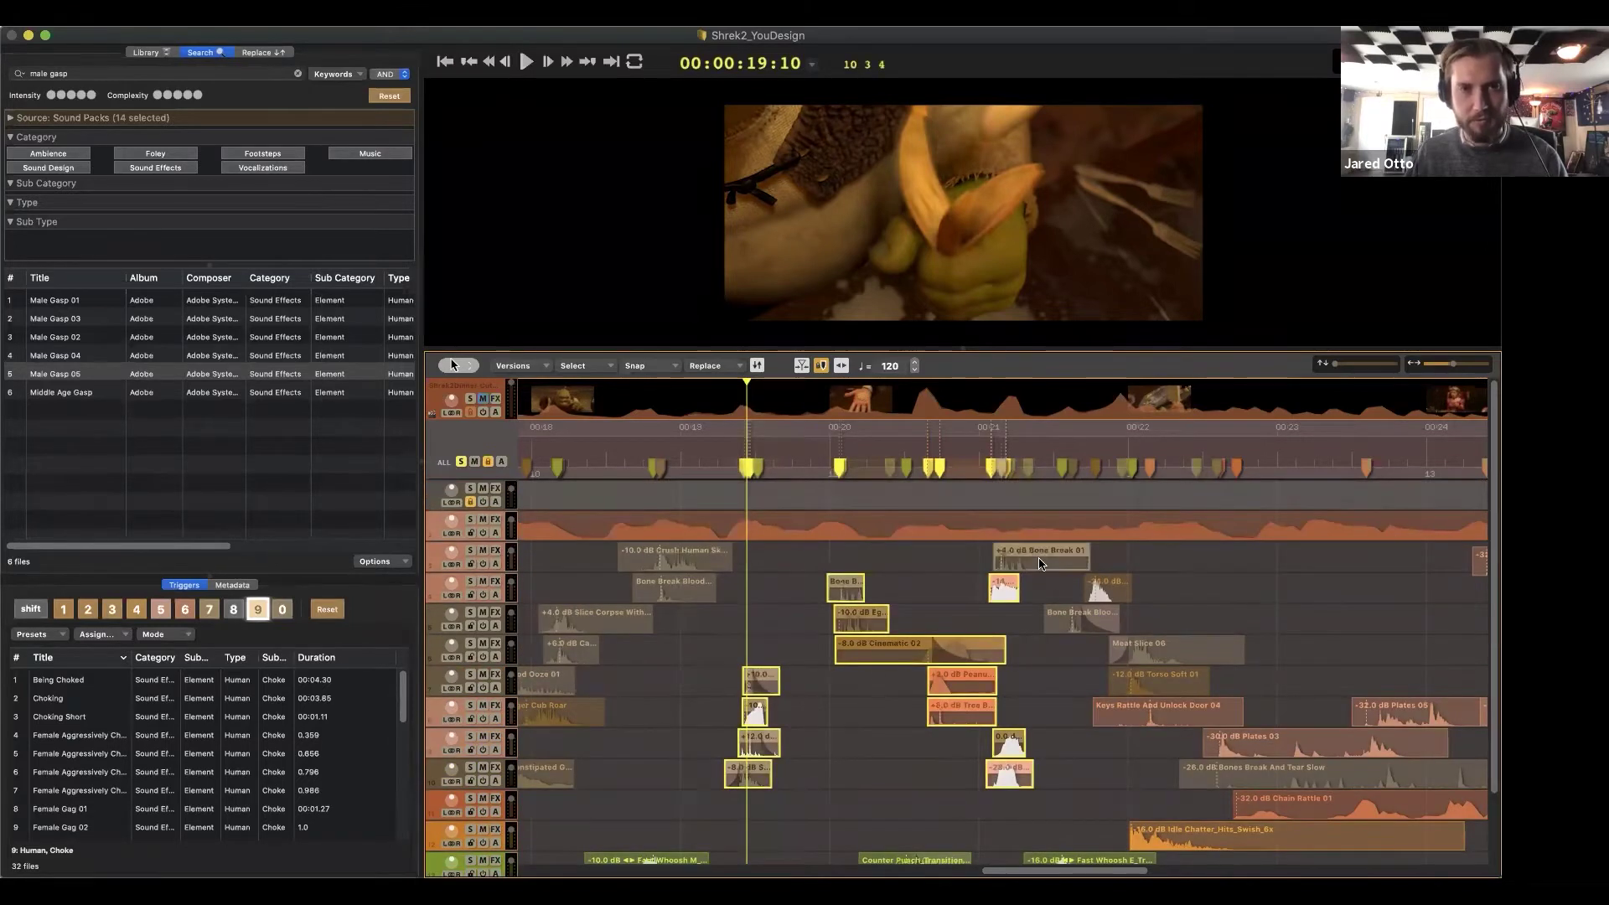
click(1029, 575)
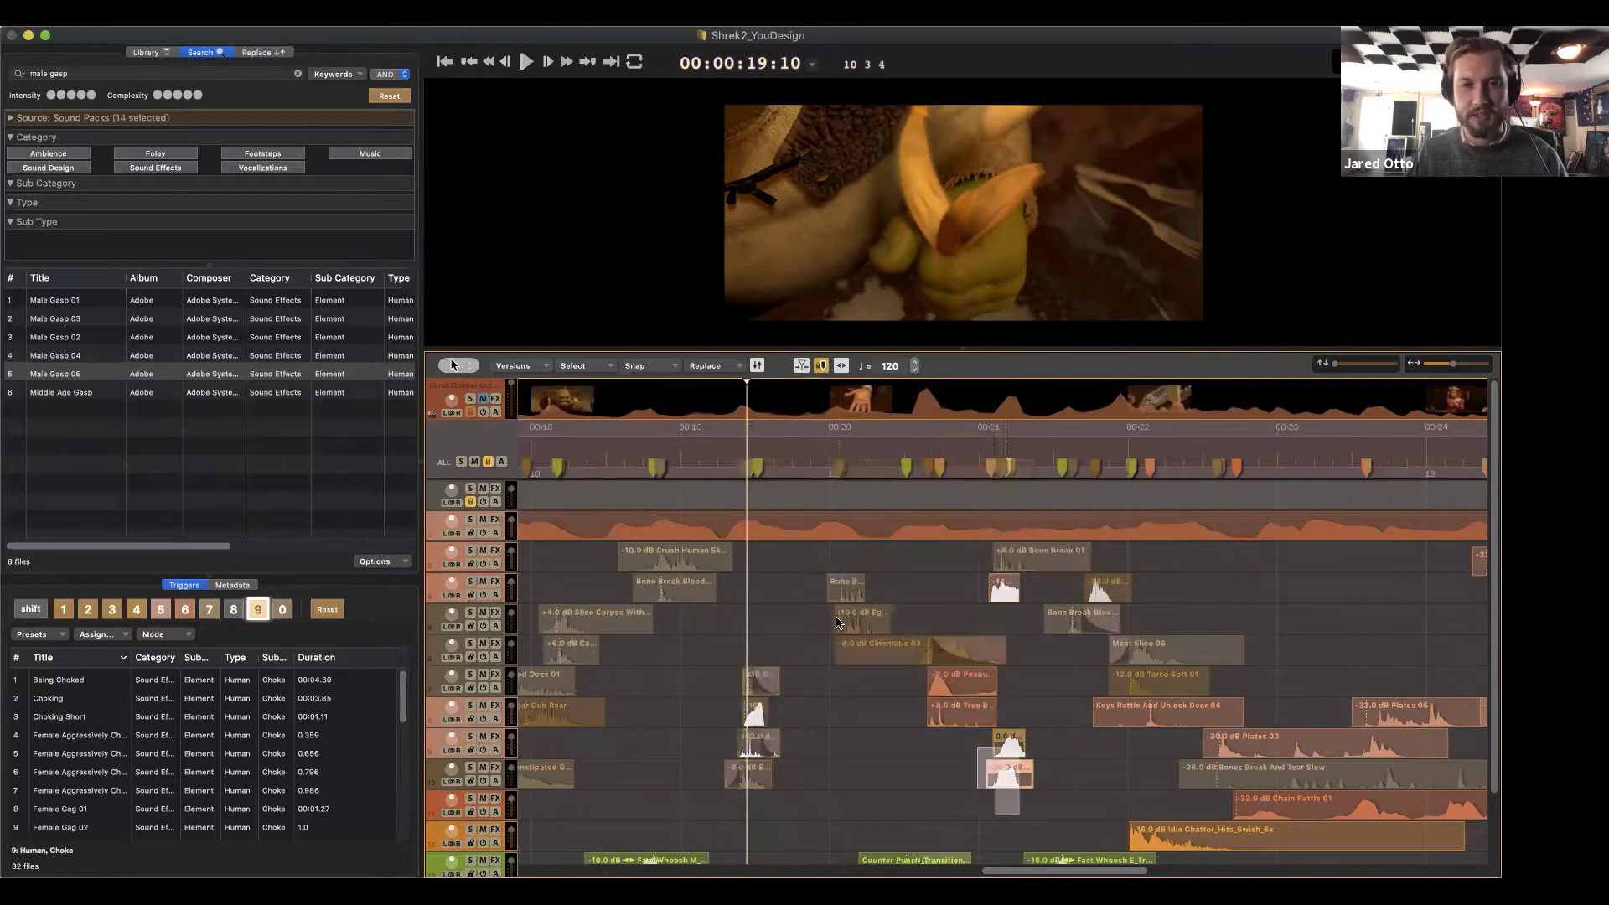
click(709, 465)
key(space)
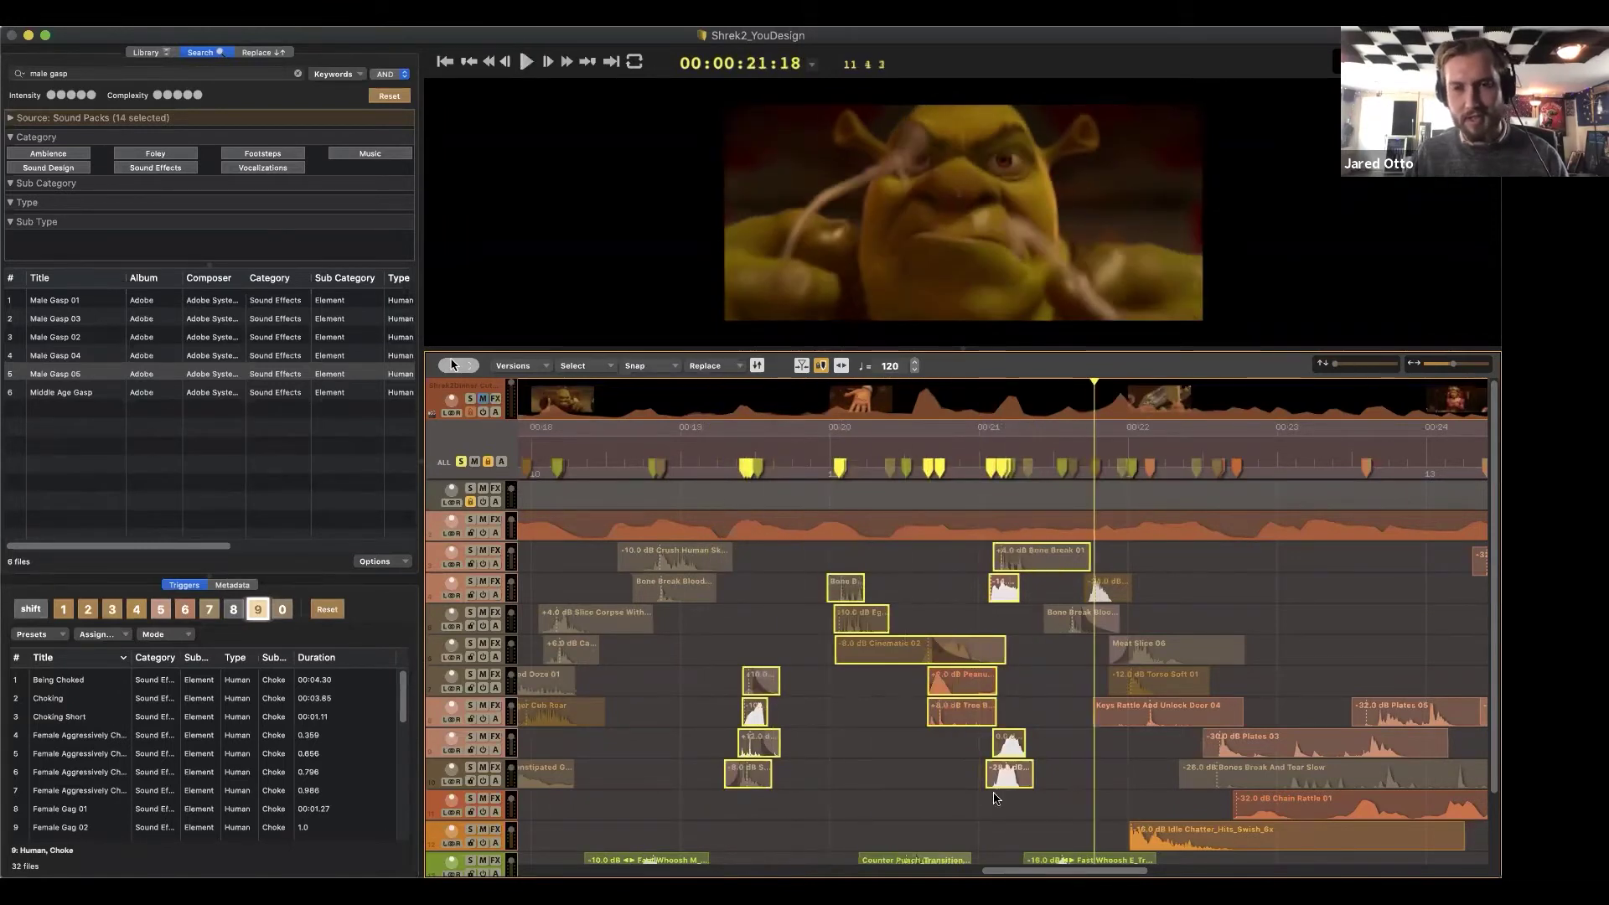
Clear the clip solos, mute the full-length clip above the effects, and play the section from 00:00:19:06
drag(1010, 809, 779, 647)
click(734, 514)
click(725, 443)
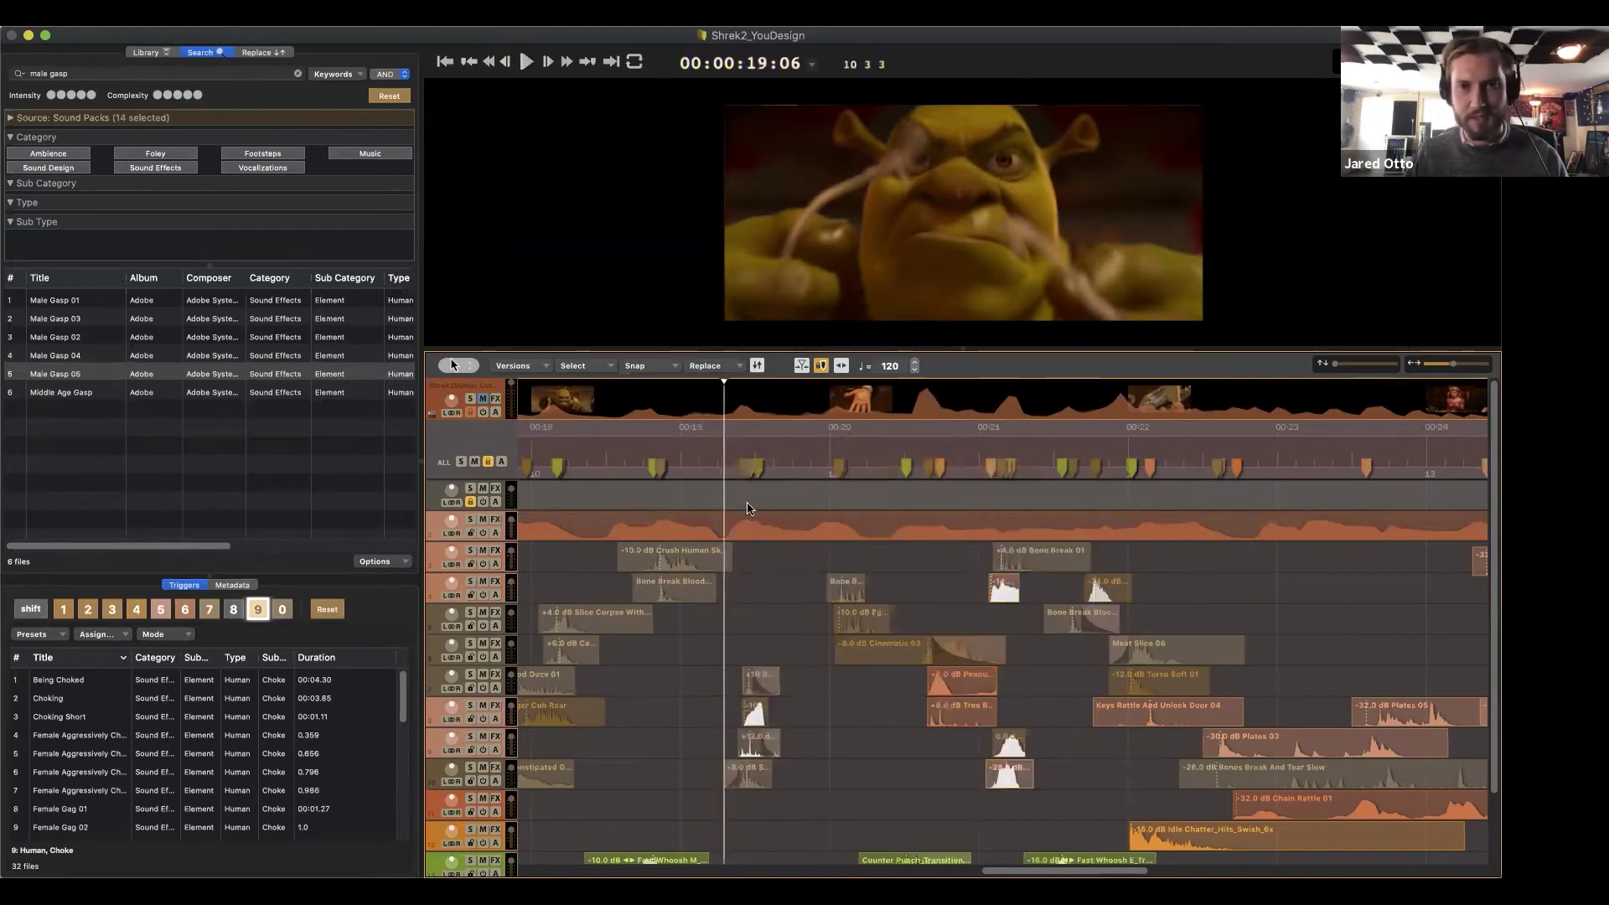
click(749, 521)
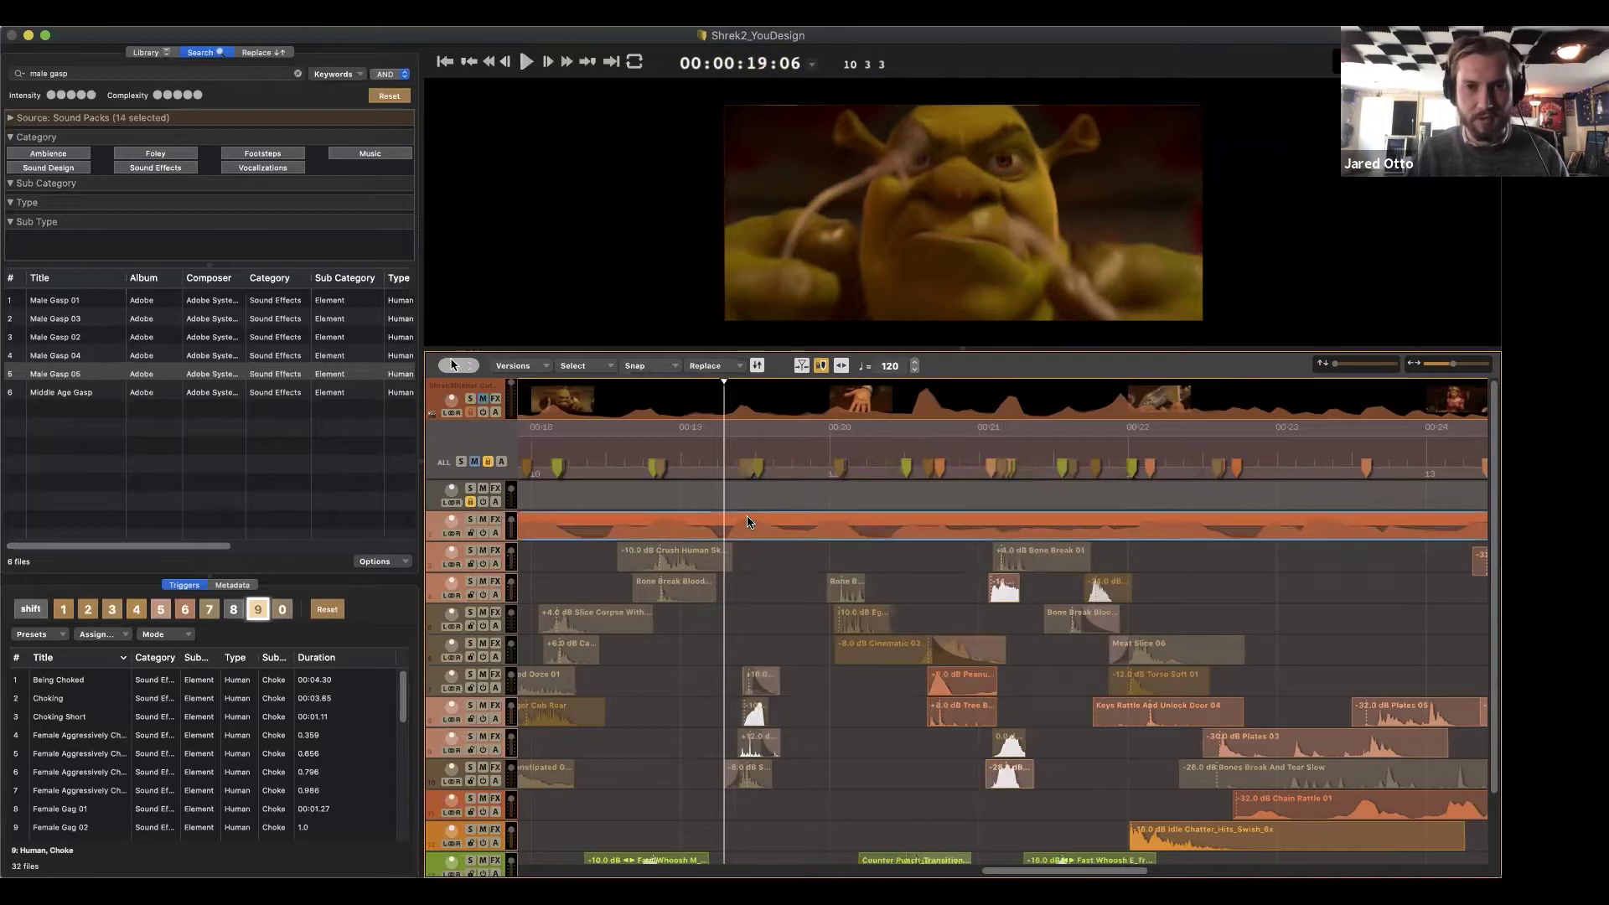
key(space)
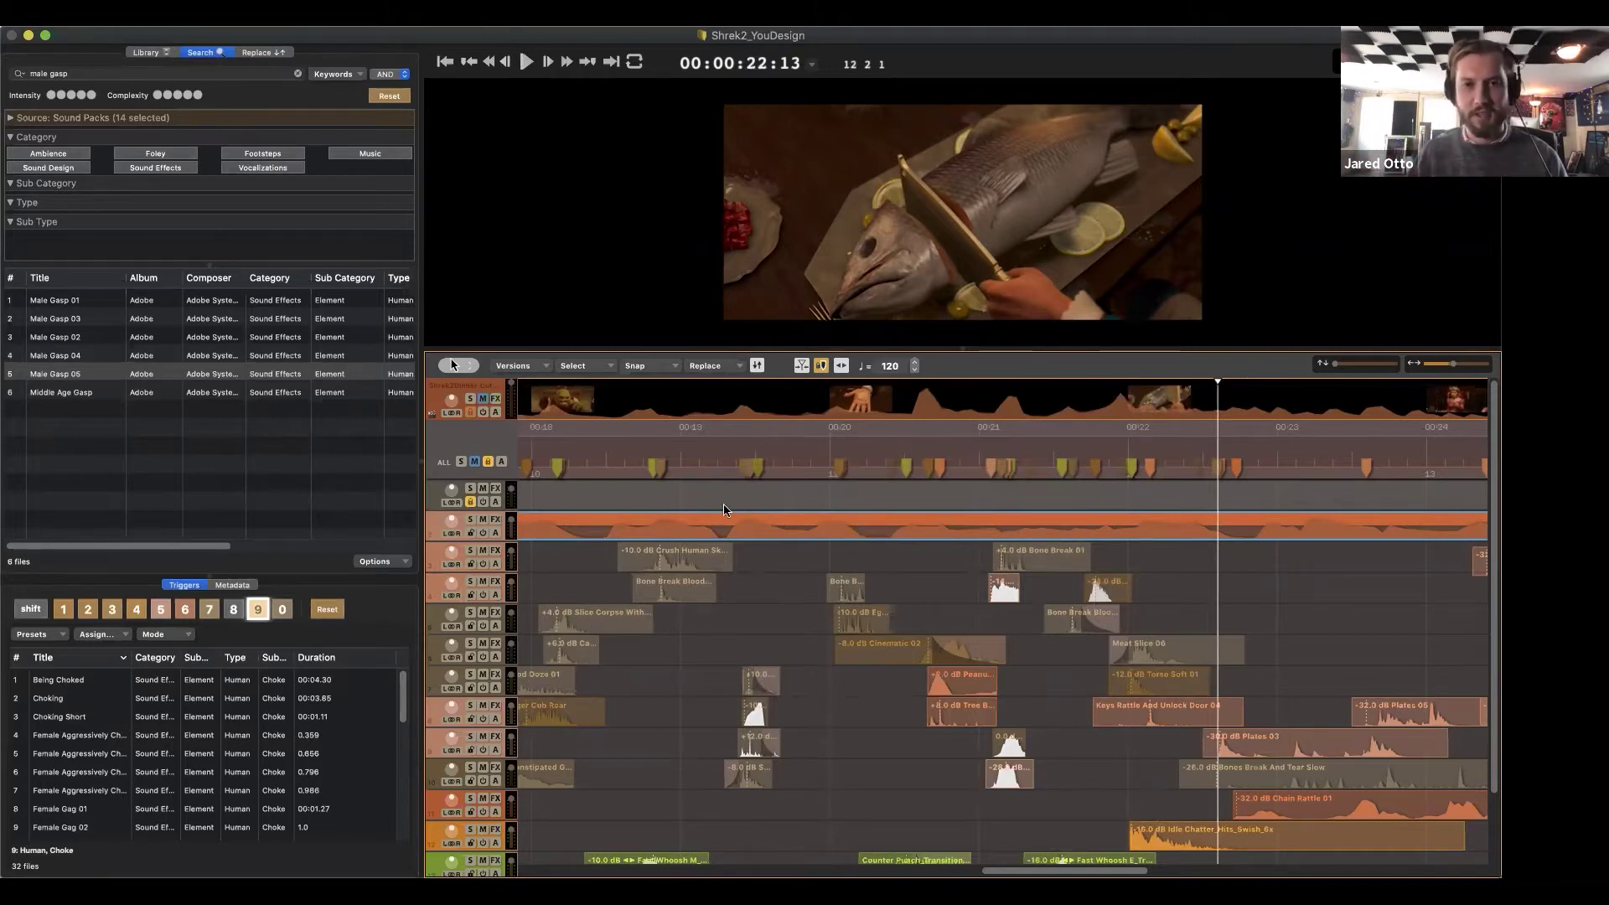
key(space)
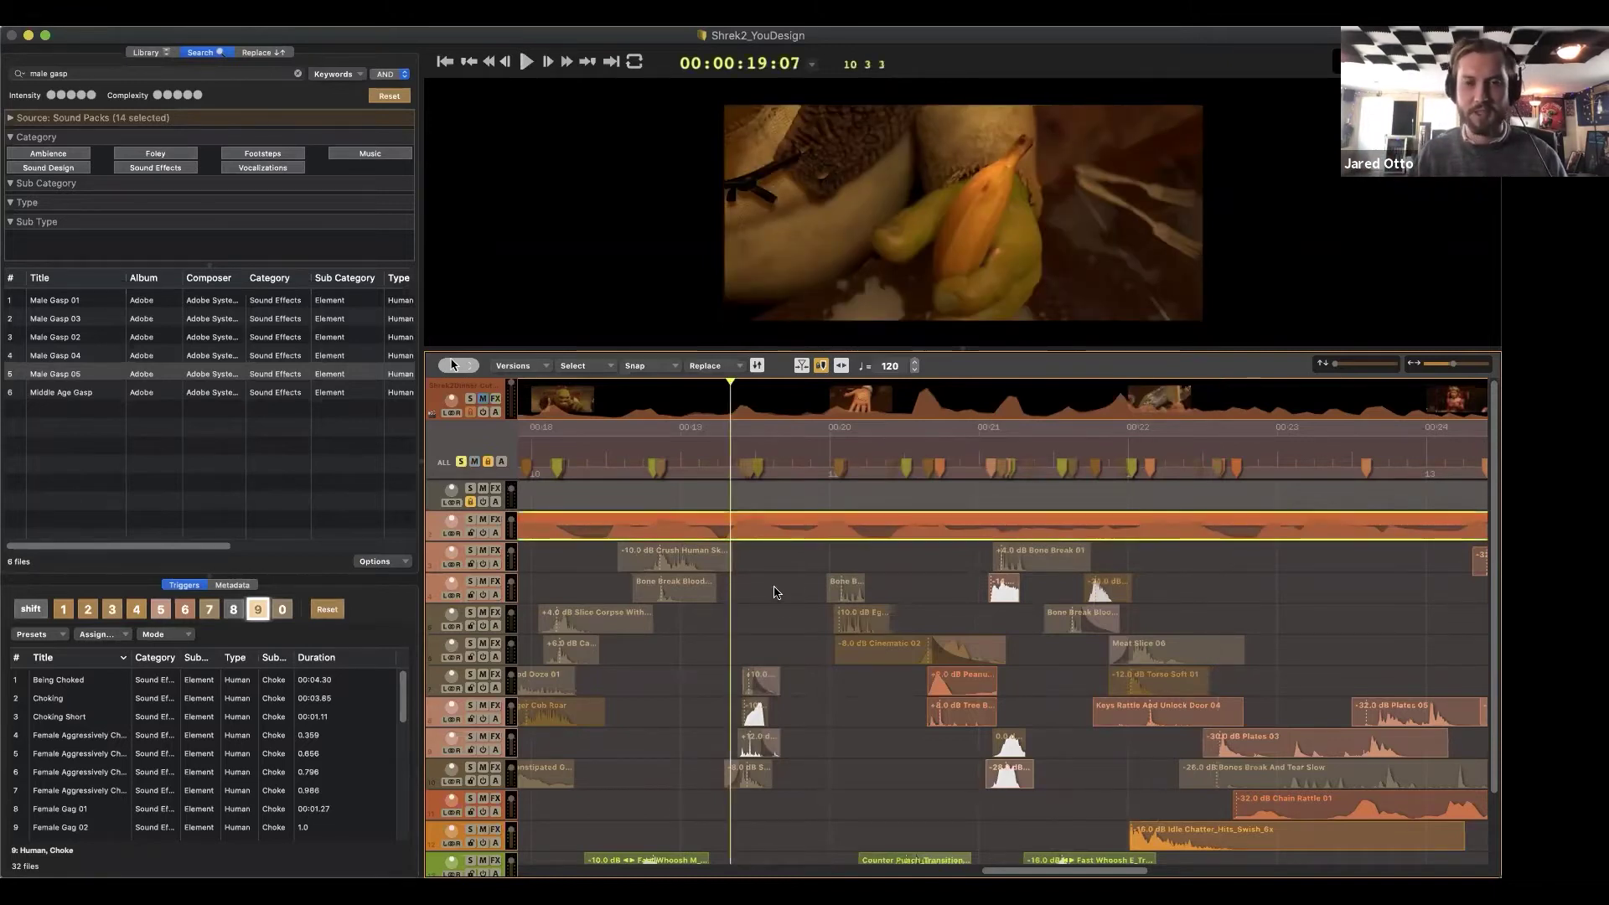
Review the metadata of the layered clips near 19 to 20 seconds: Slime Suction 07, Bone Break Bloody 04 and Cinematic 02
scroll(777, 637, down, 2)
click(779, 687)
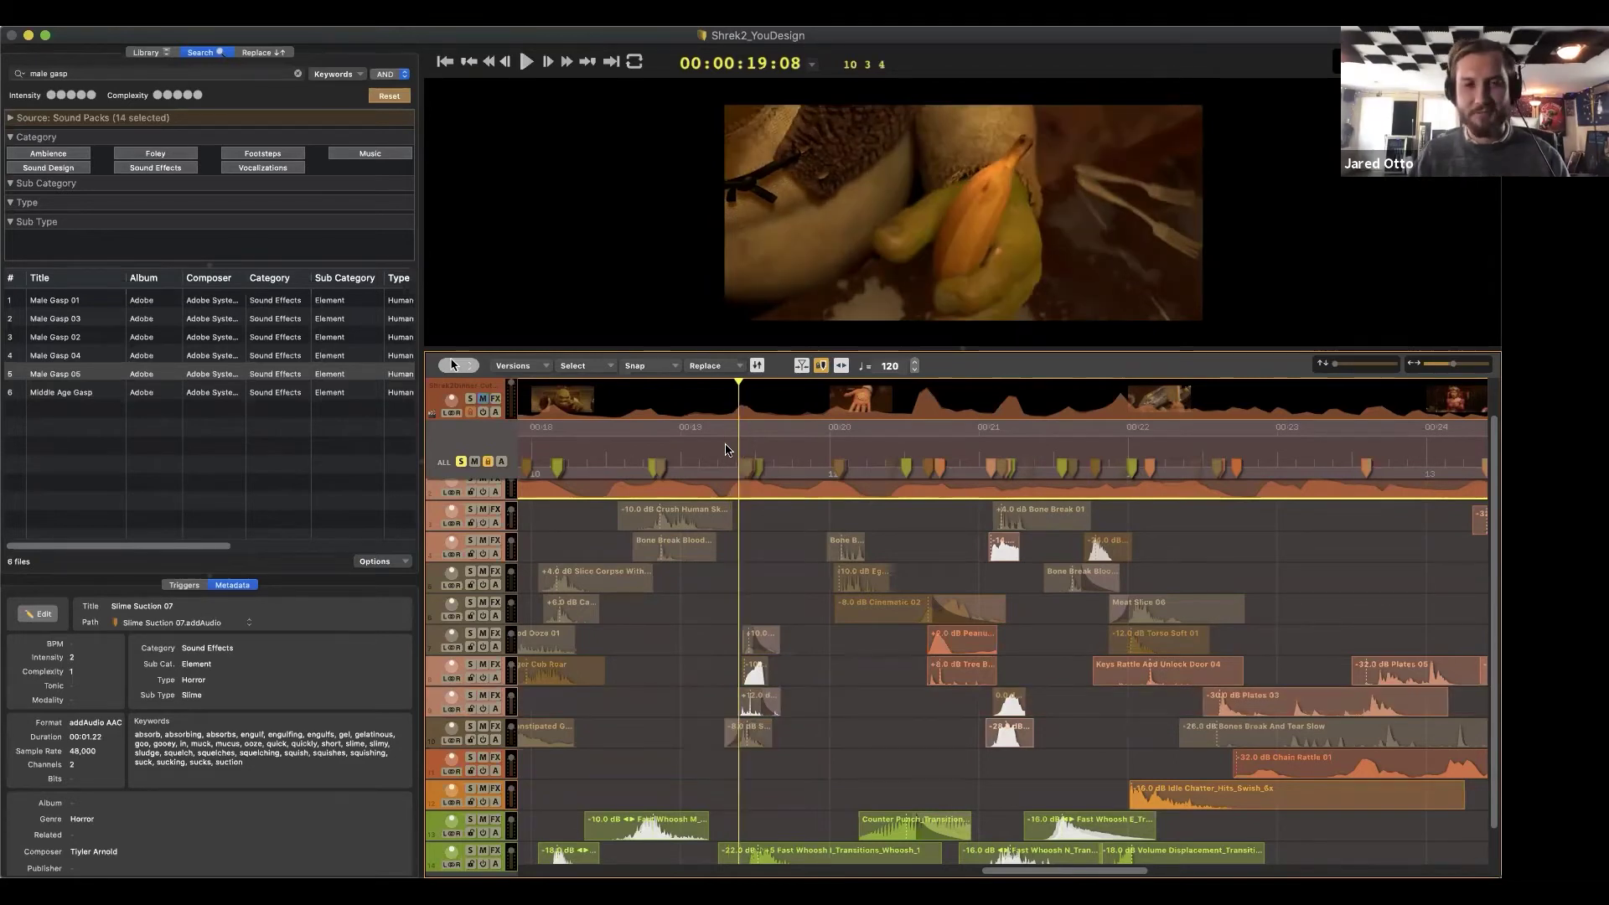
drag(727, 451, 823, 450)
click(846, 546)
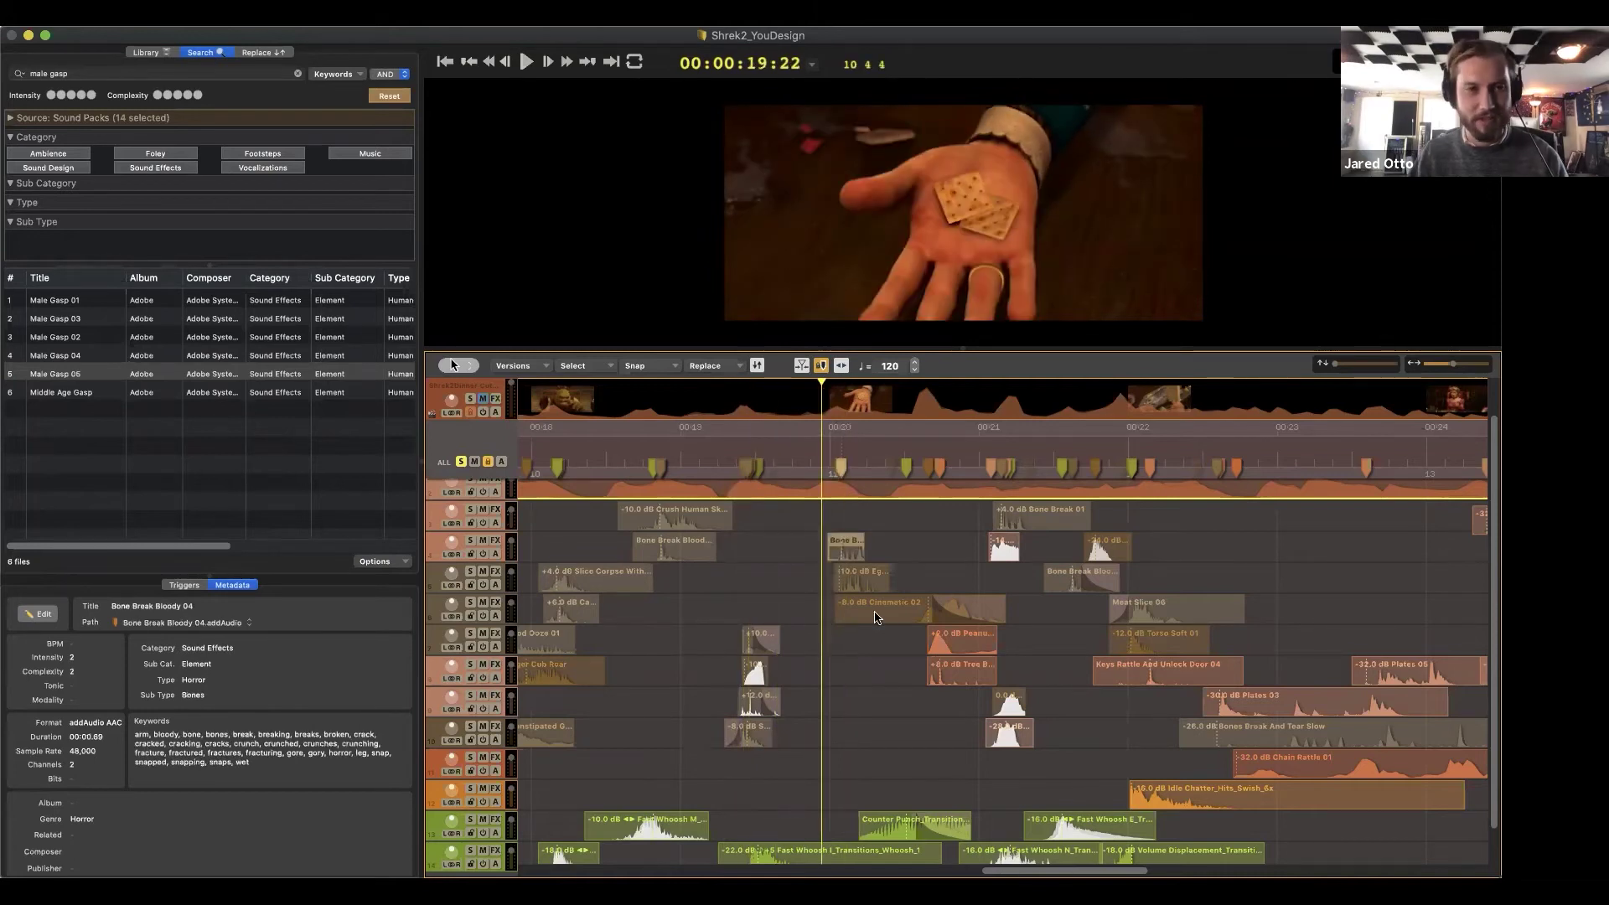
click(848, 578)
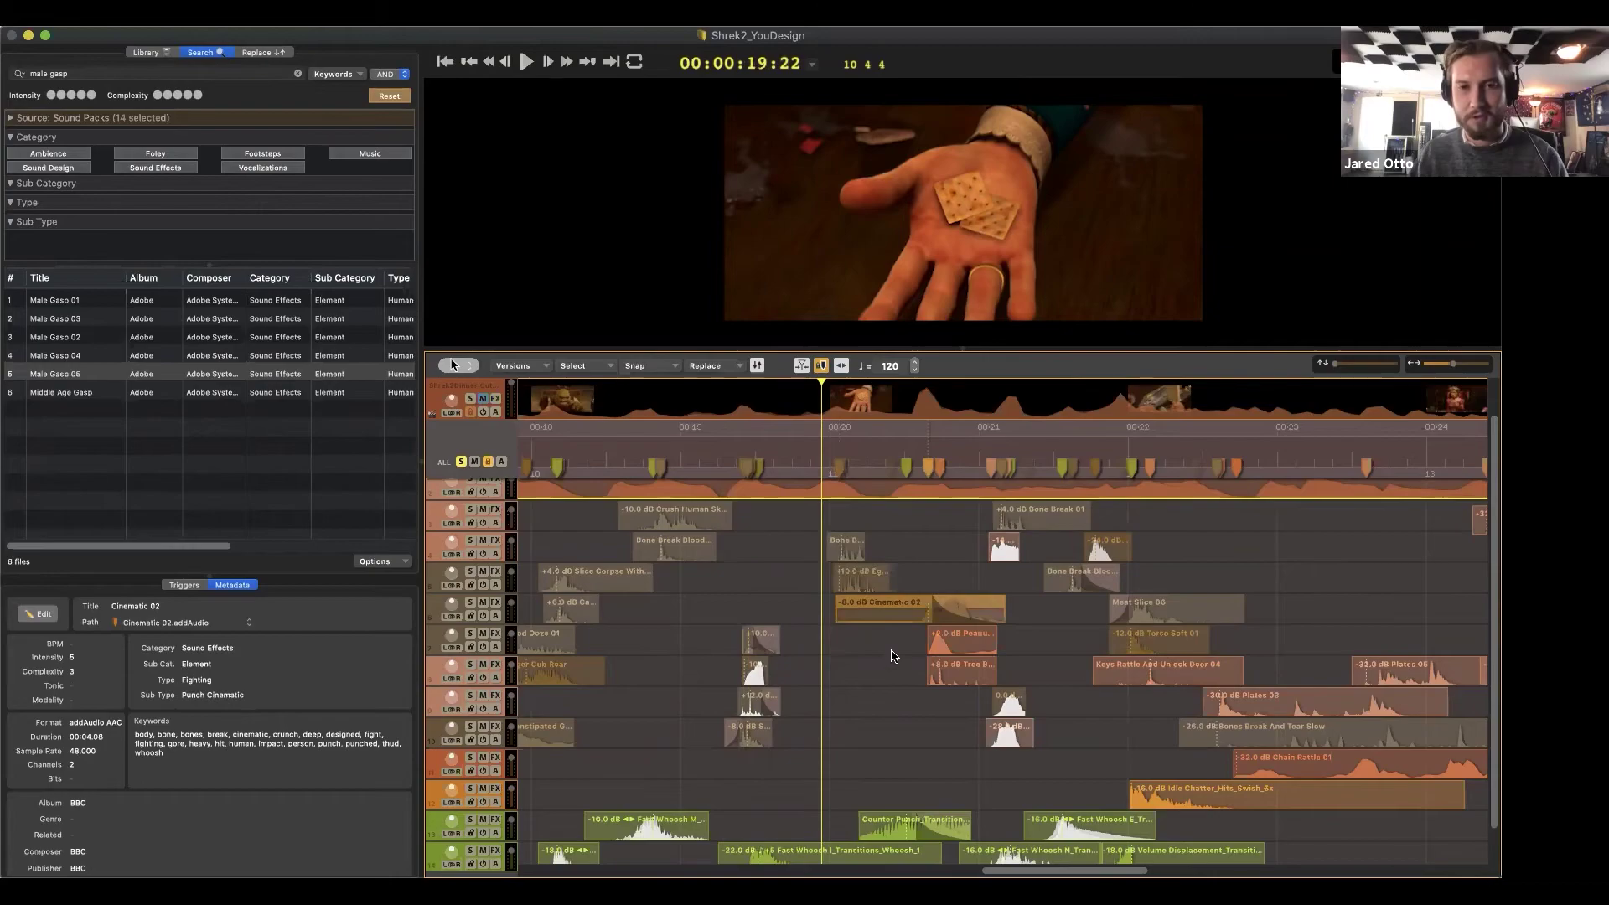
Scrub through the layered impact clips at the end of the scene, from 00:00:35:02 to 00:00:35:09
scroll(893, 592, up, 2)
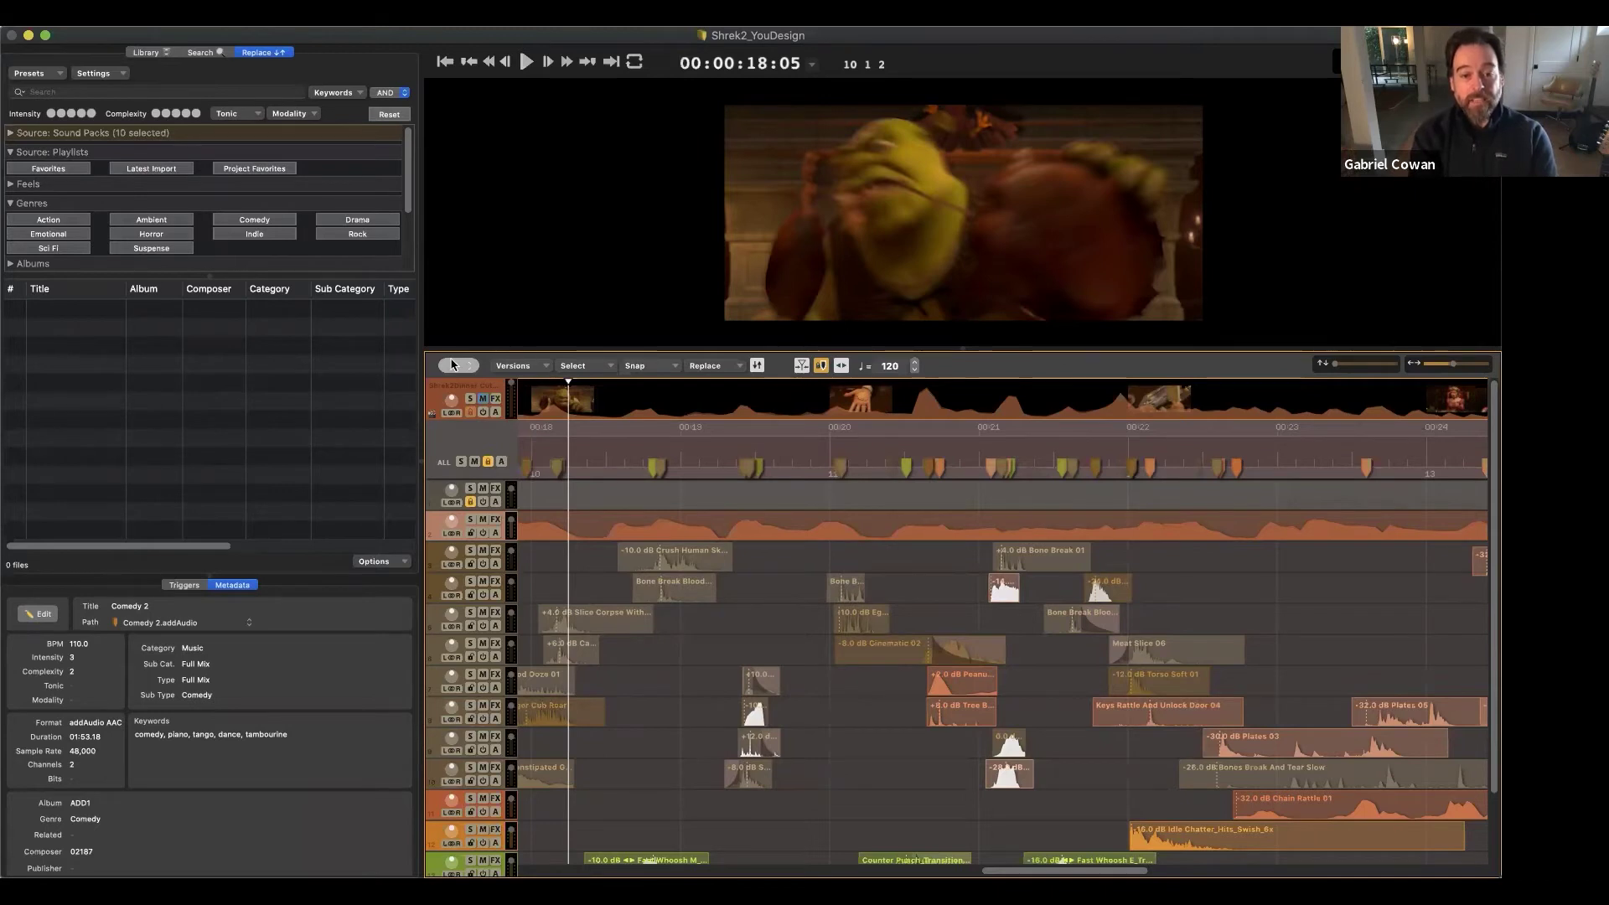
scroll(1006, 628, right, 15)
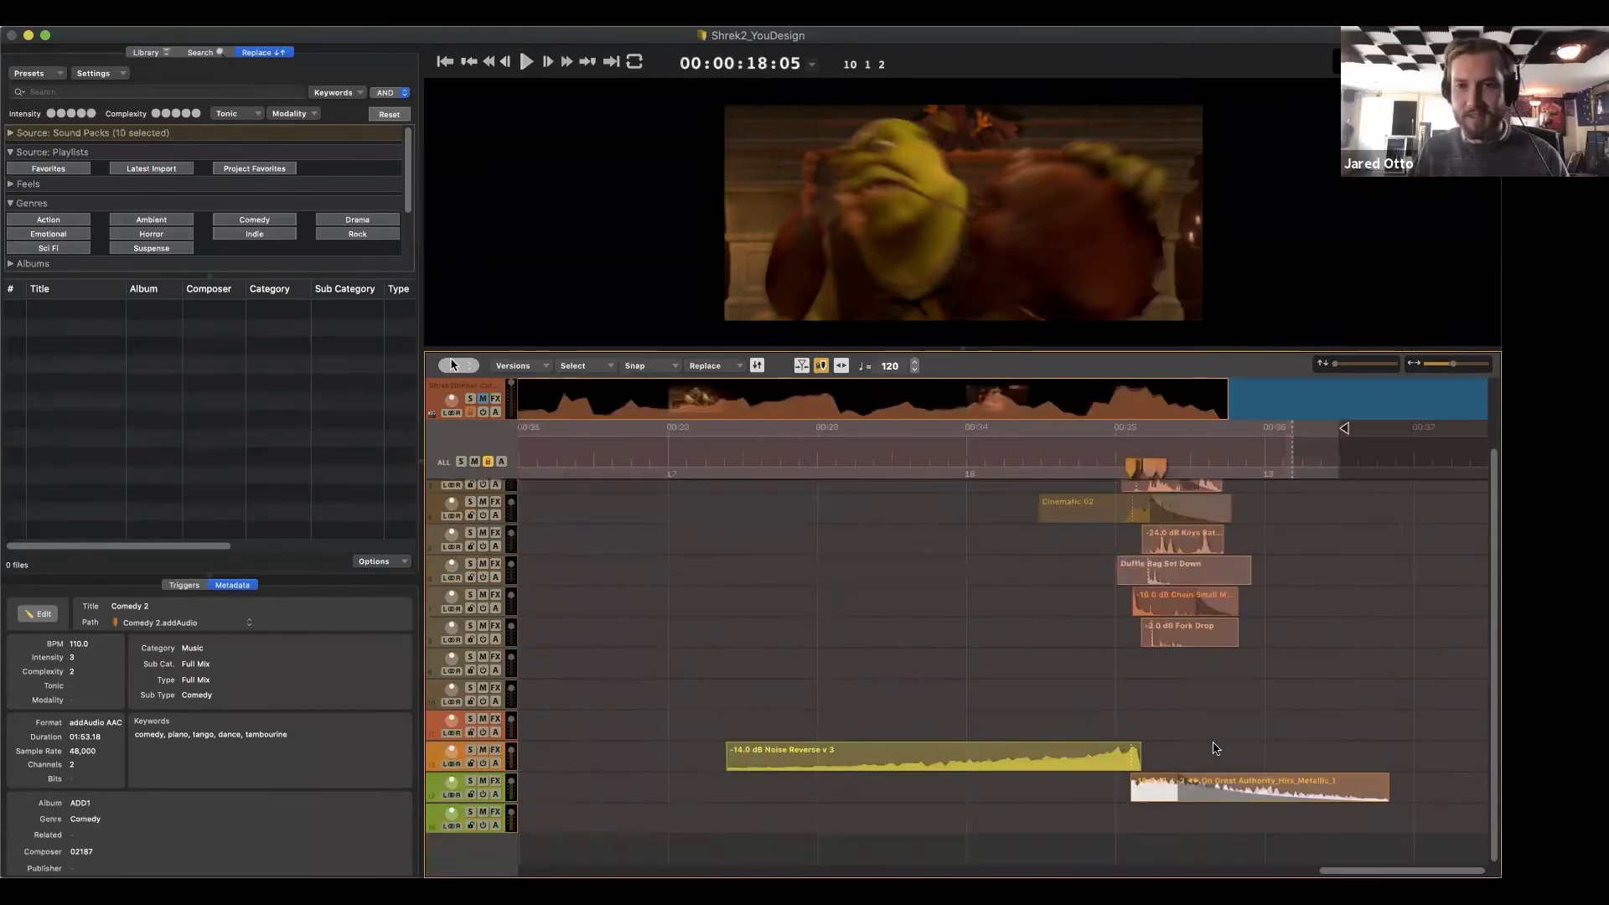
scroll(1215, 749, up, 3)
scroll(1216, 755, down, 1)
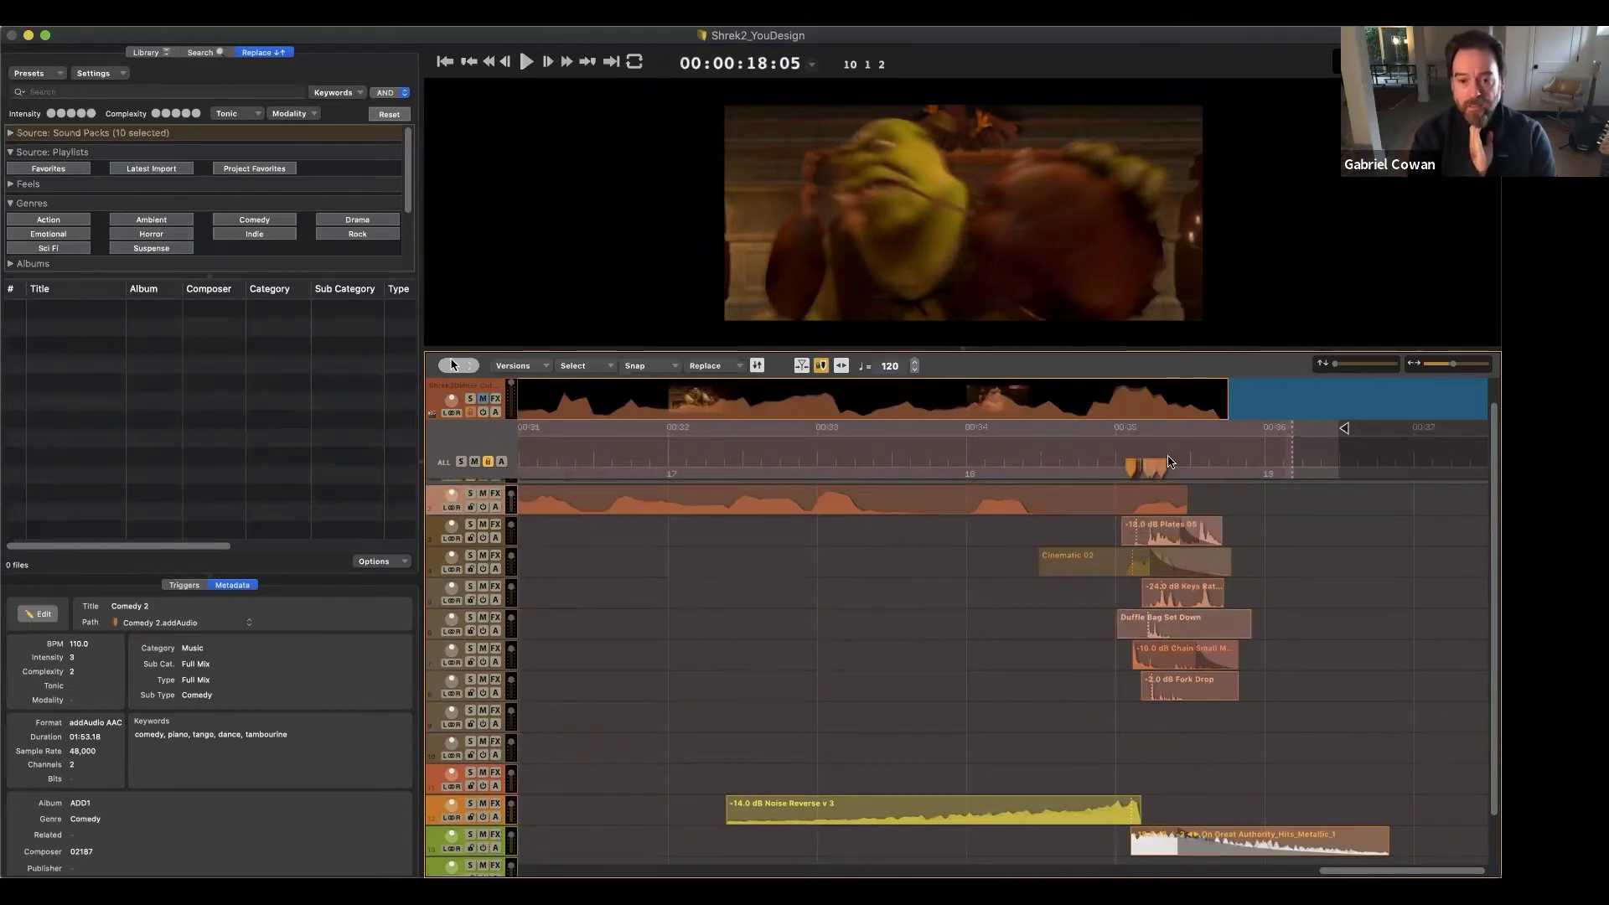
click(1137, 423)
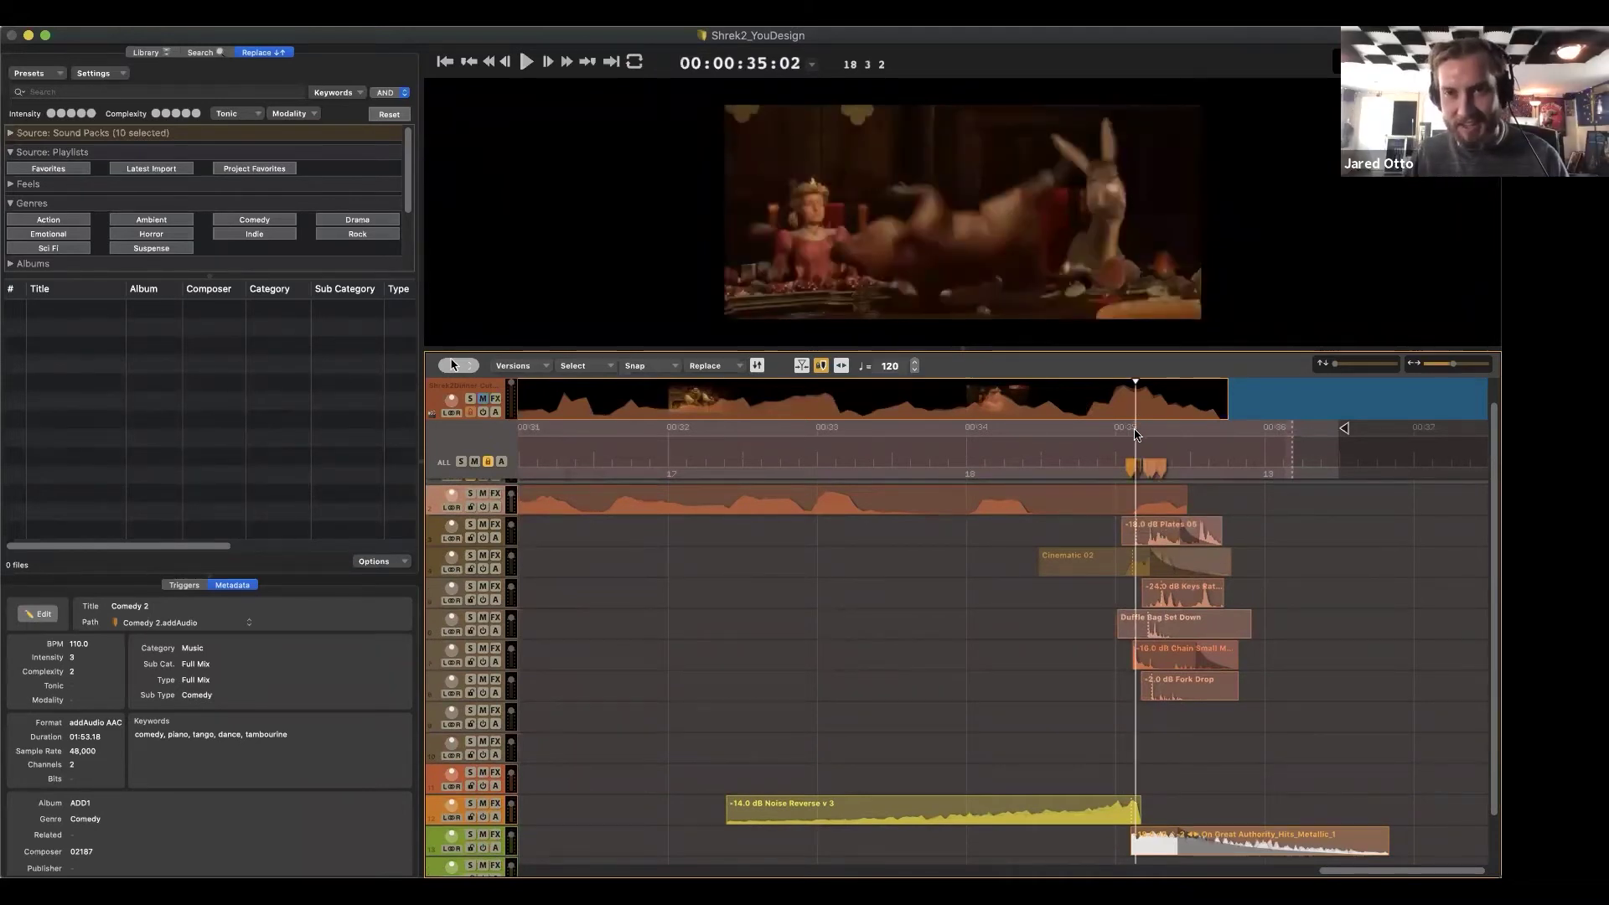
click(1137, 433)
drag(1140, 434, 1152, 439)
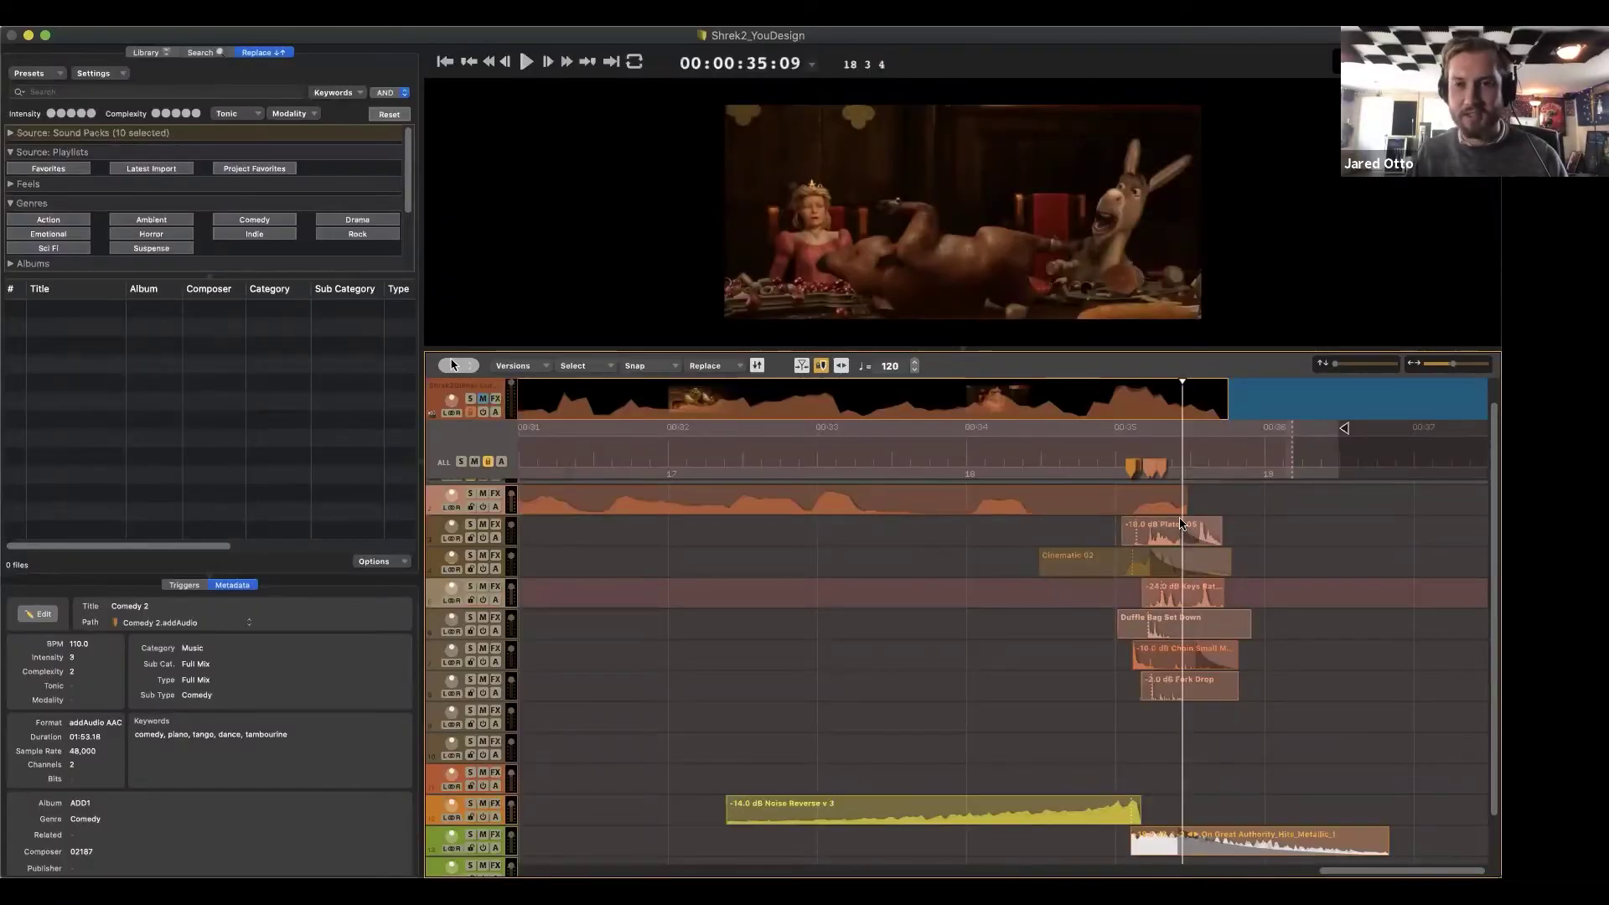
Play the Plates 05, Cinematic 02 and Keys Rattle 04 clips near 35 seconds individually in solo
click(1145, 540)
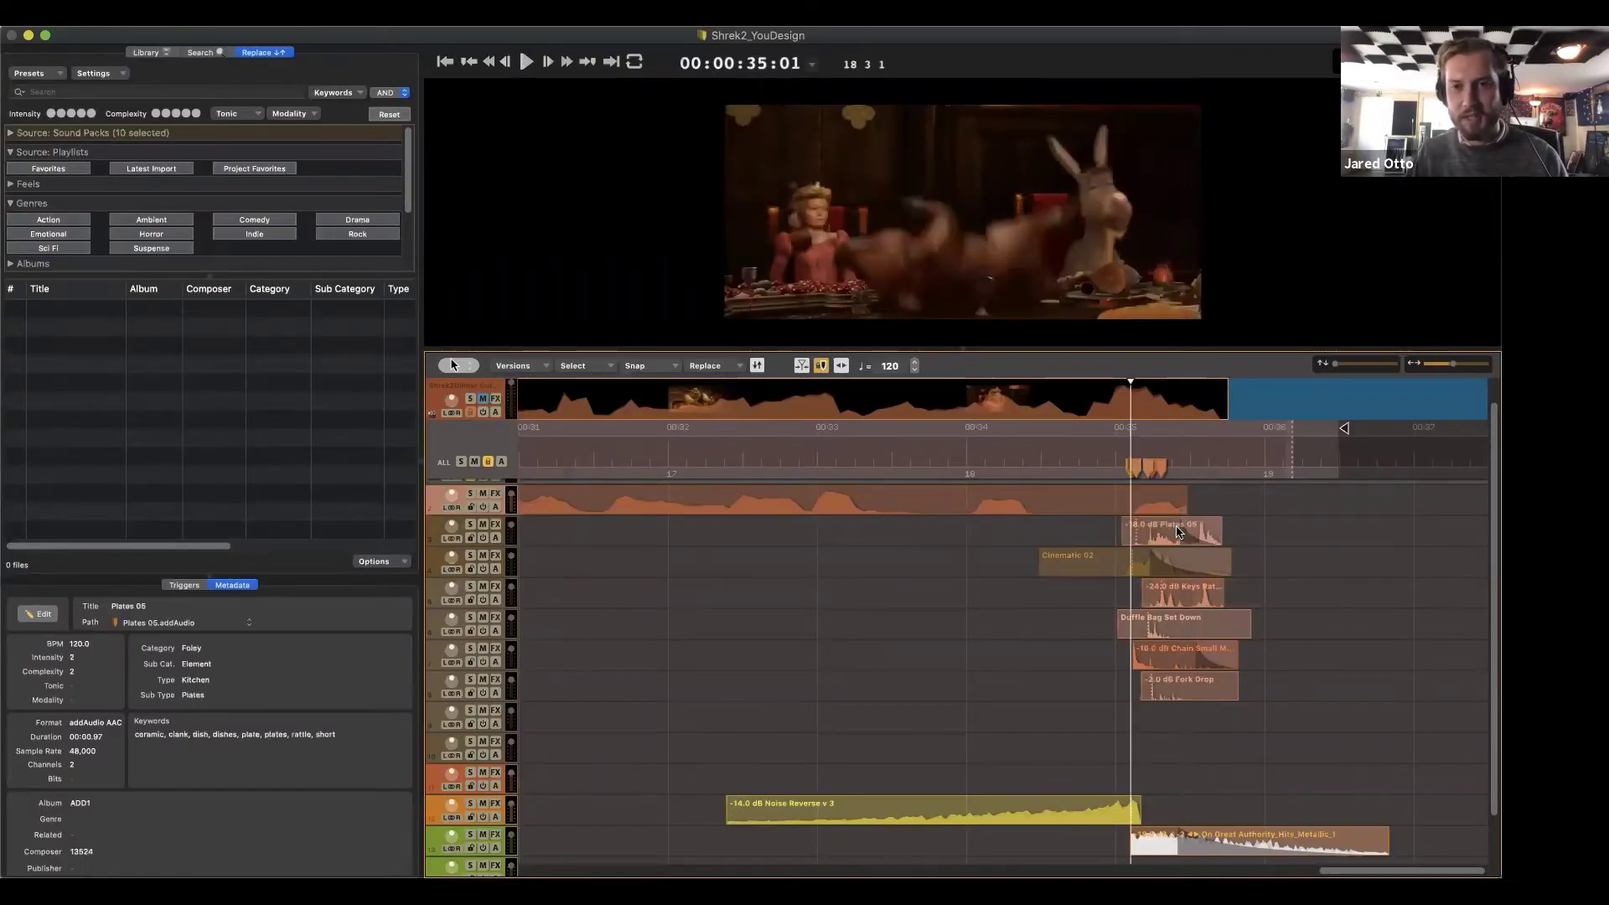
key(space)
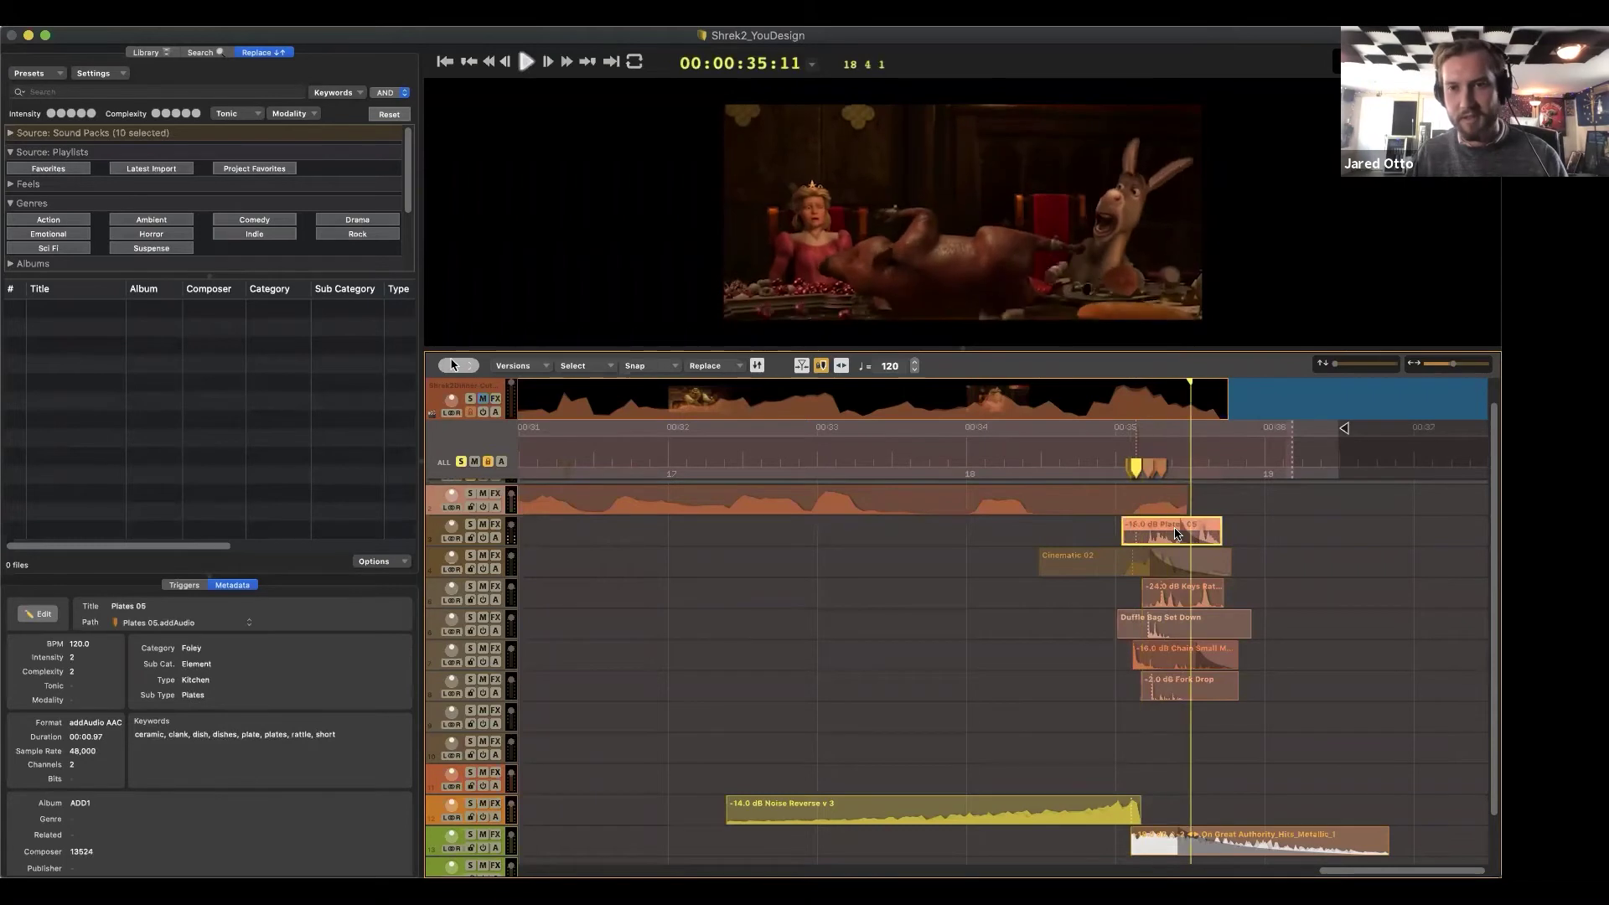
click(1140, 560)
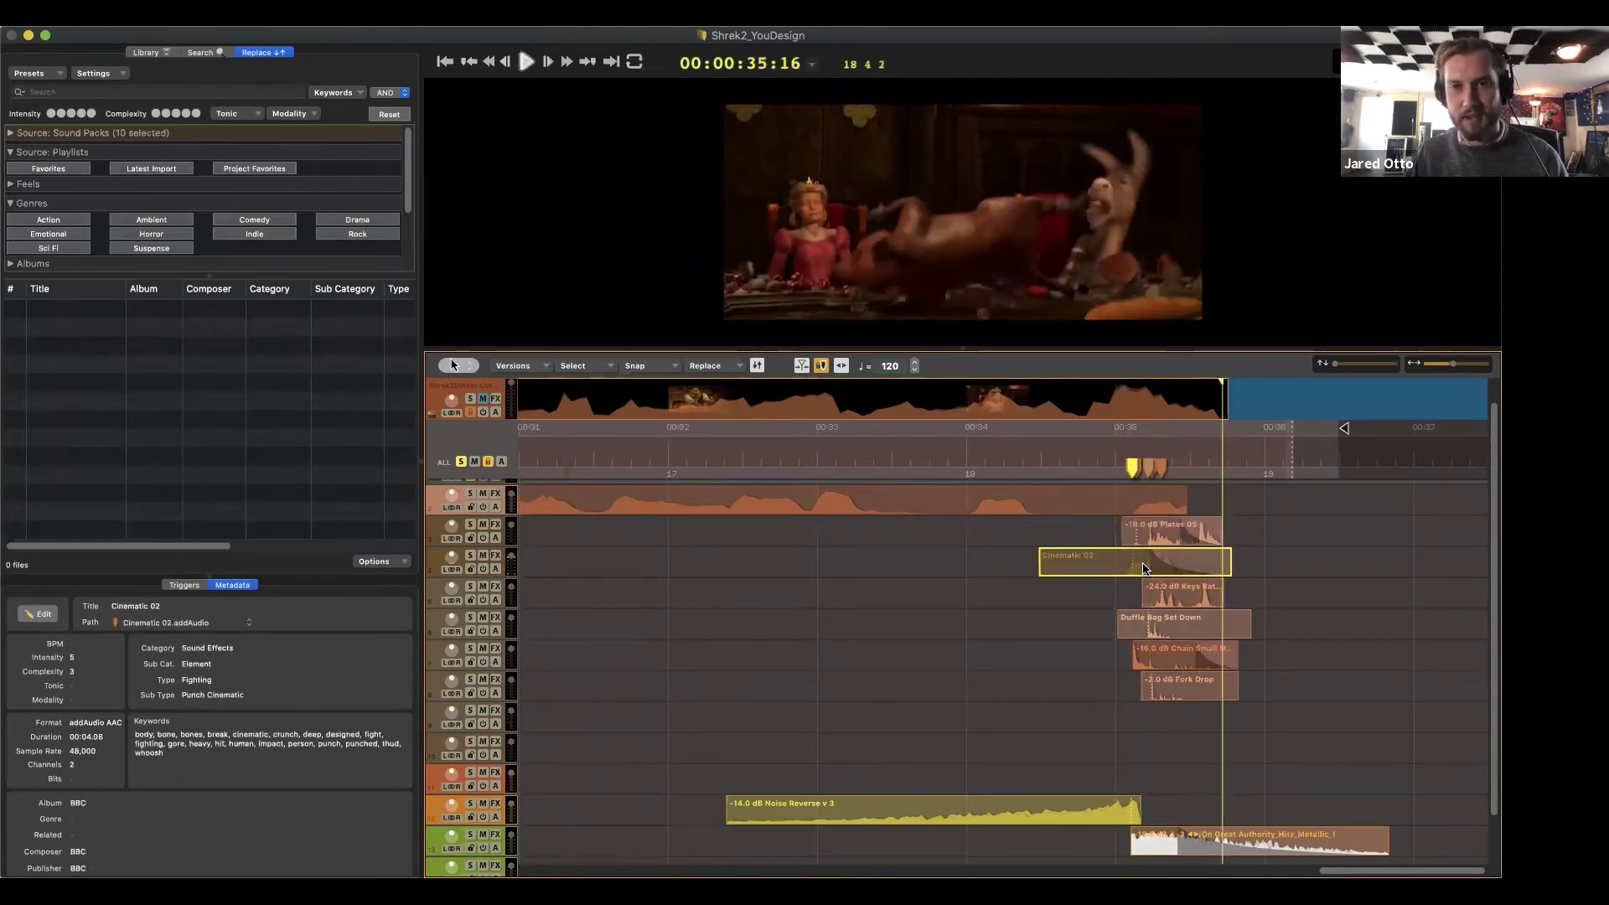
click(1145, 590)
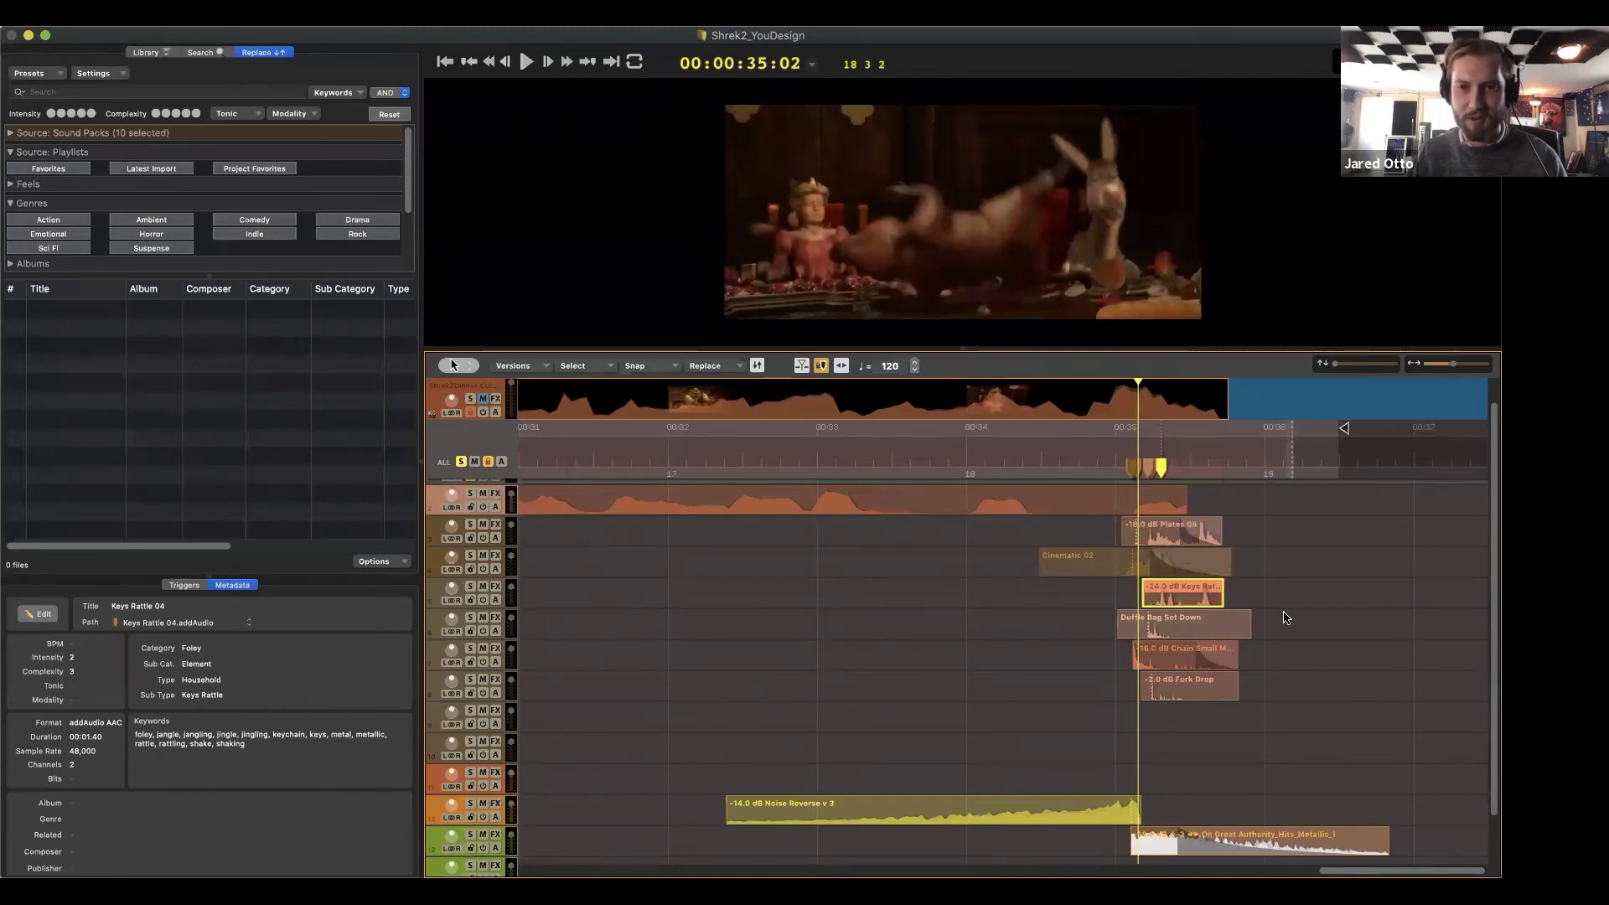
key(space)
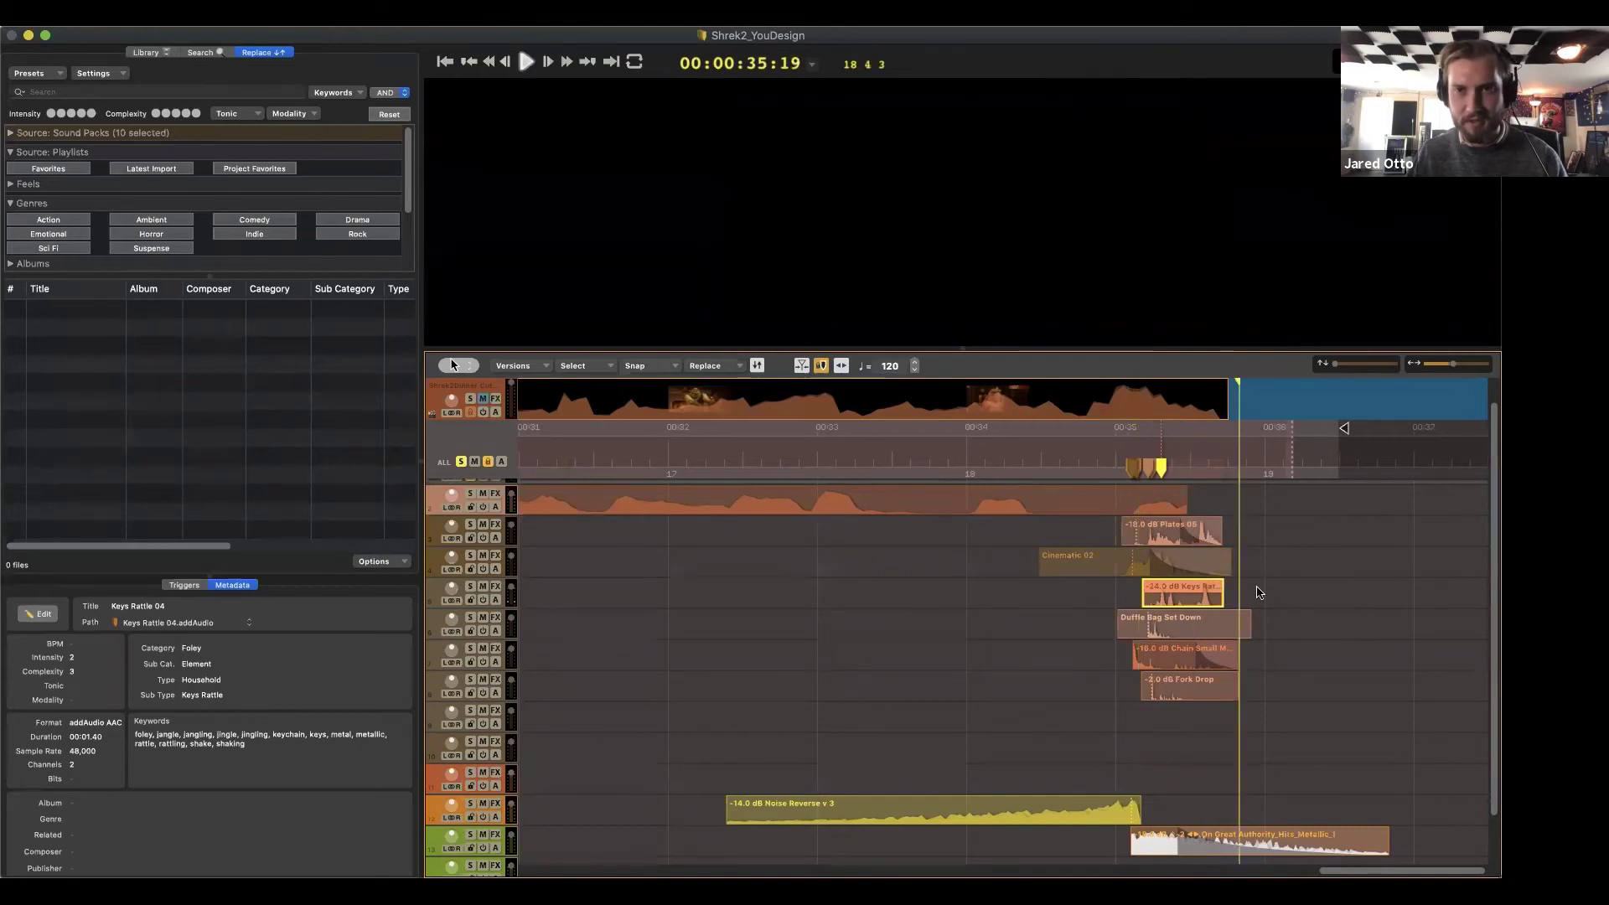
key(space)
Audition Duffle Bag Set Down and Fork Drop on their own at the end of the scene
click(1190, 624)
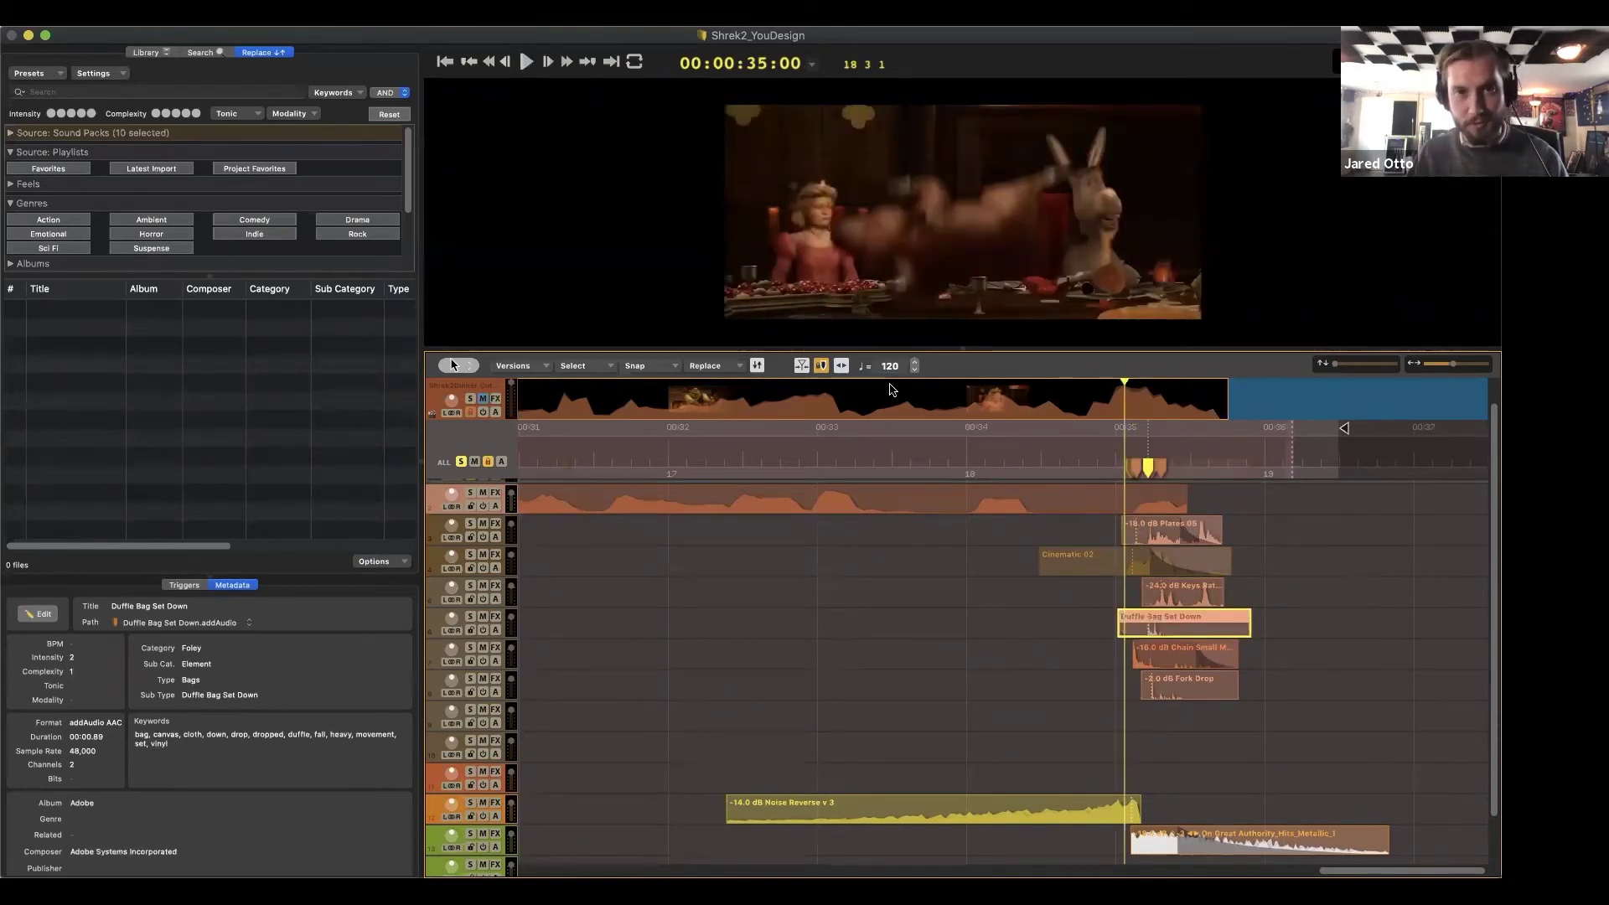
key(space)
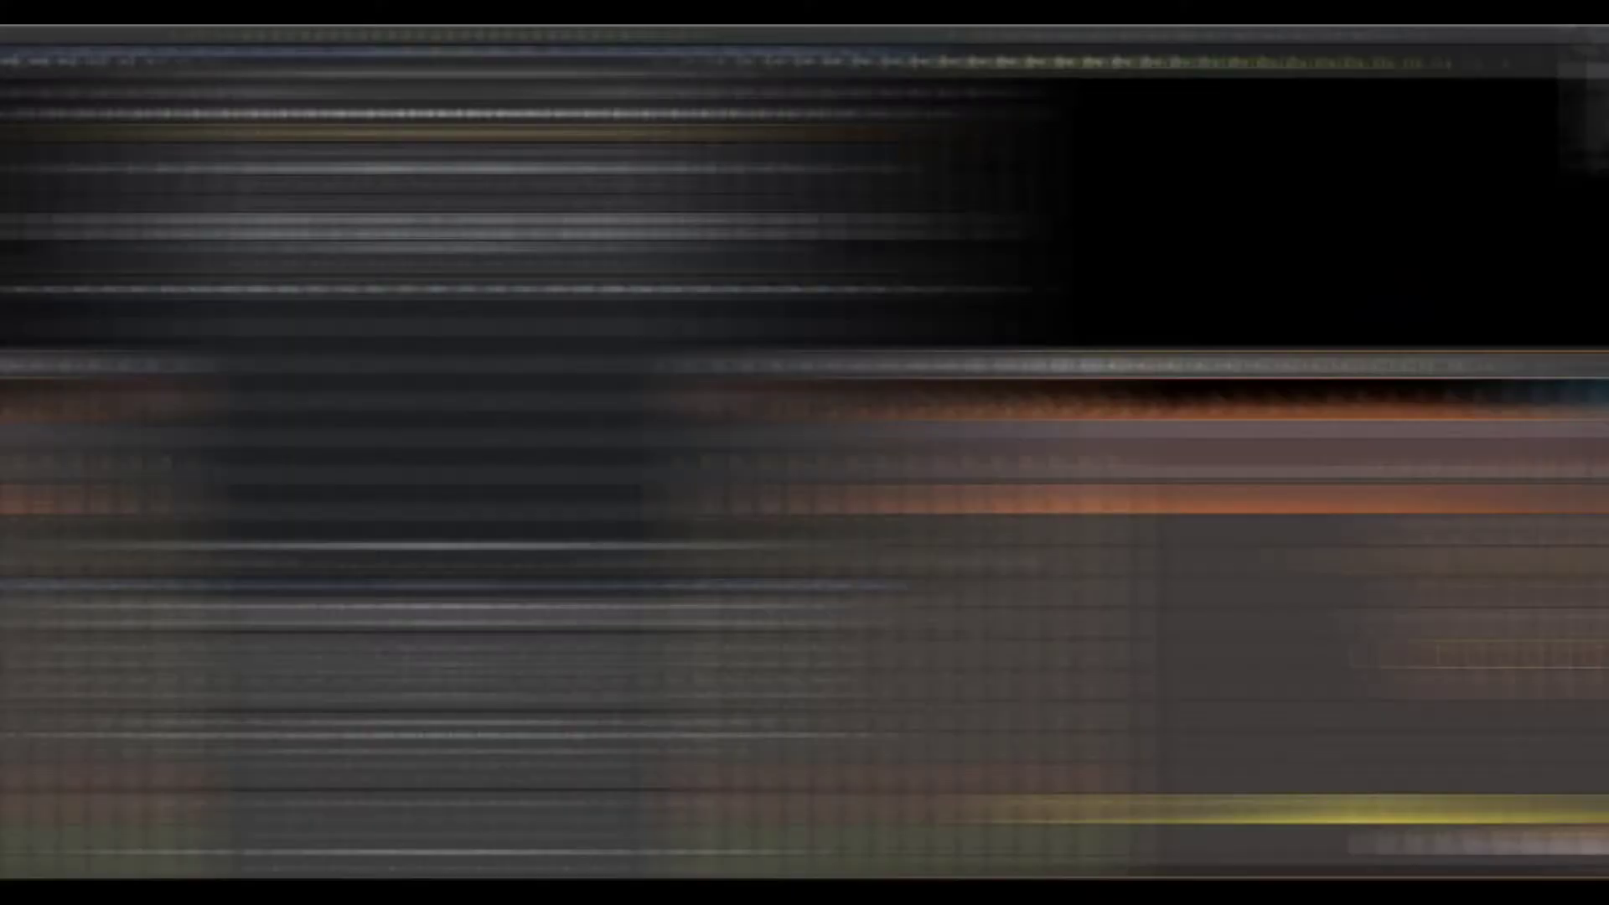
click(1190, 682)
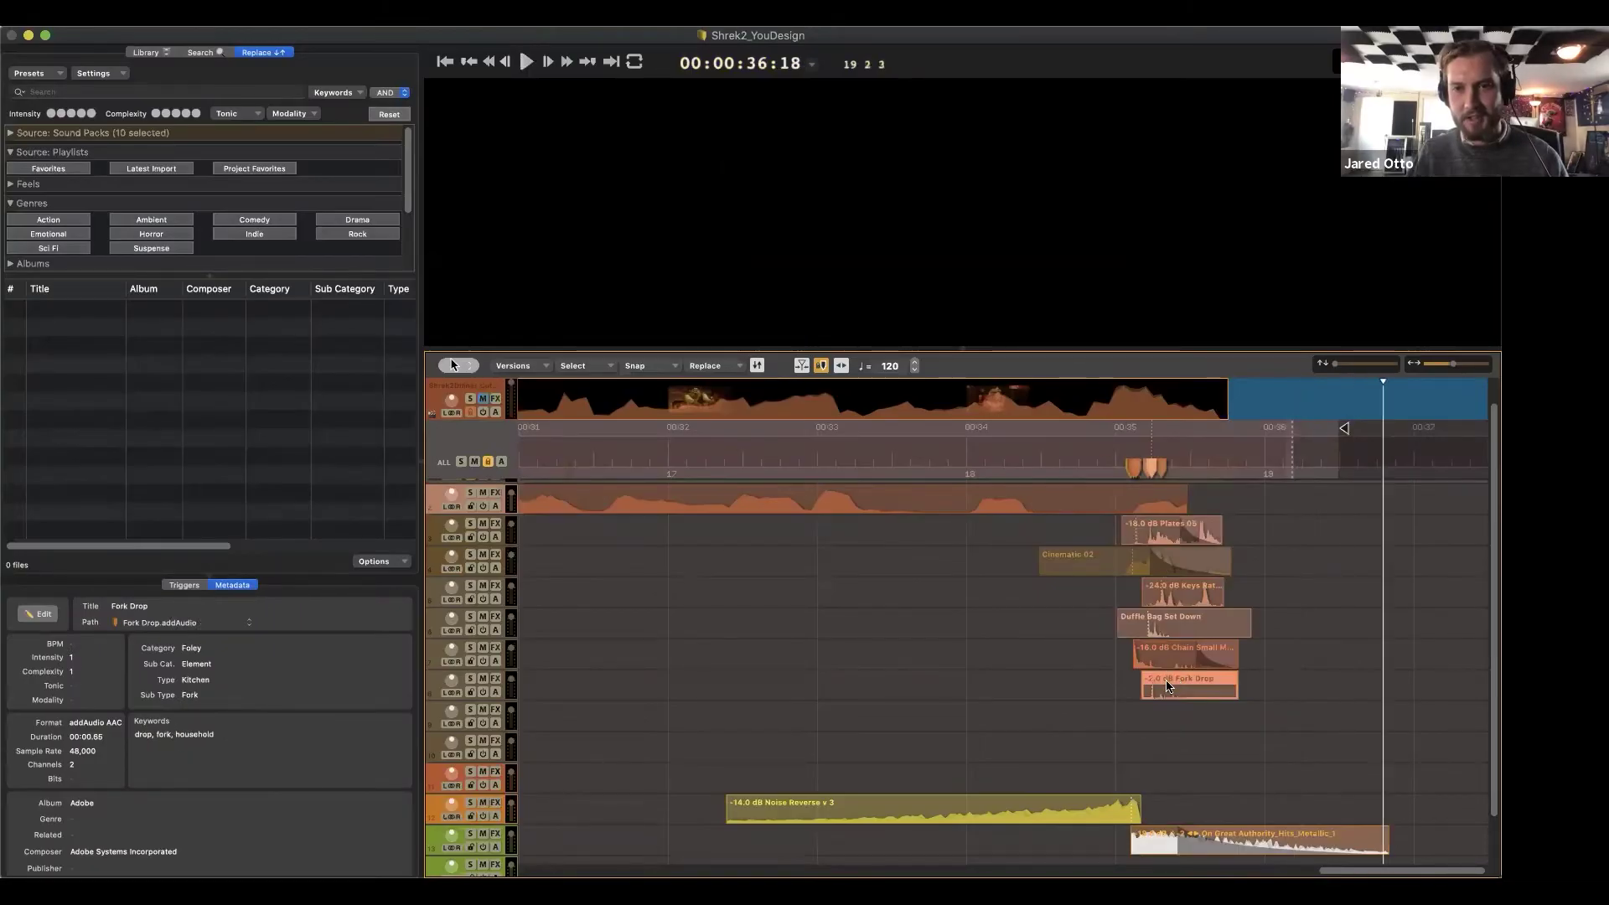
key(space)
key(space)
Play the stacked impact clips at the end of the scene, starting from about 34 seconds
click(1203, 711)
click(1143, 631)
key(space)
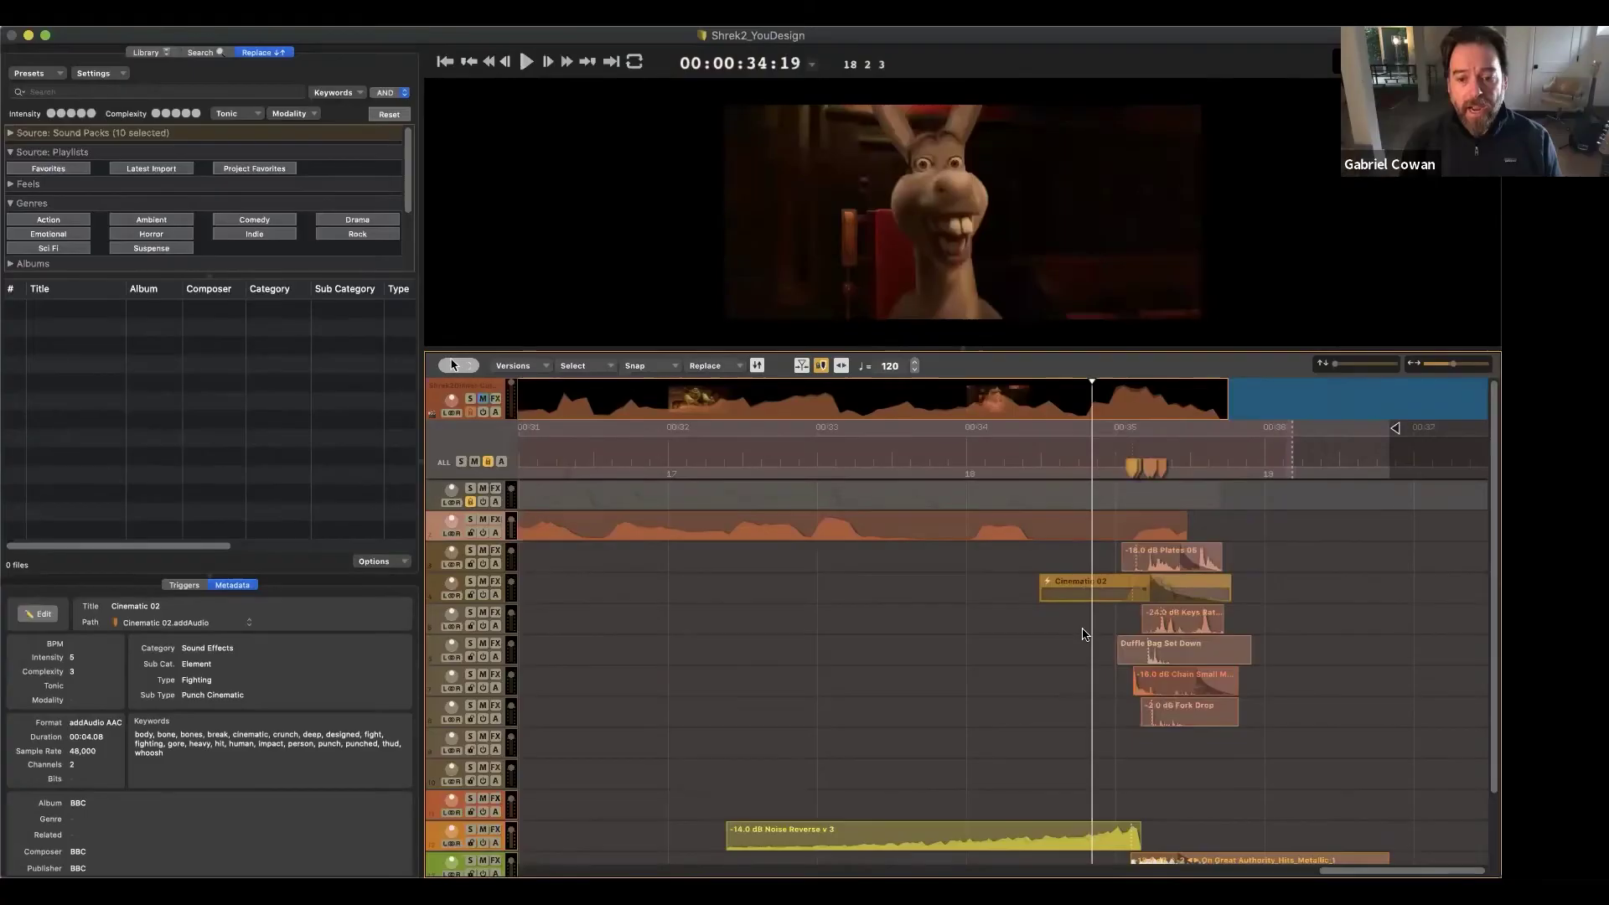
click(1012, 654)
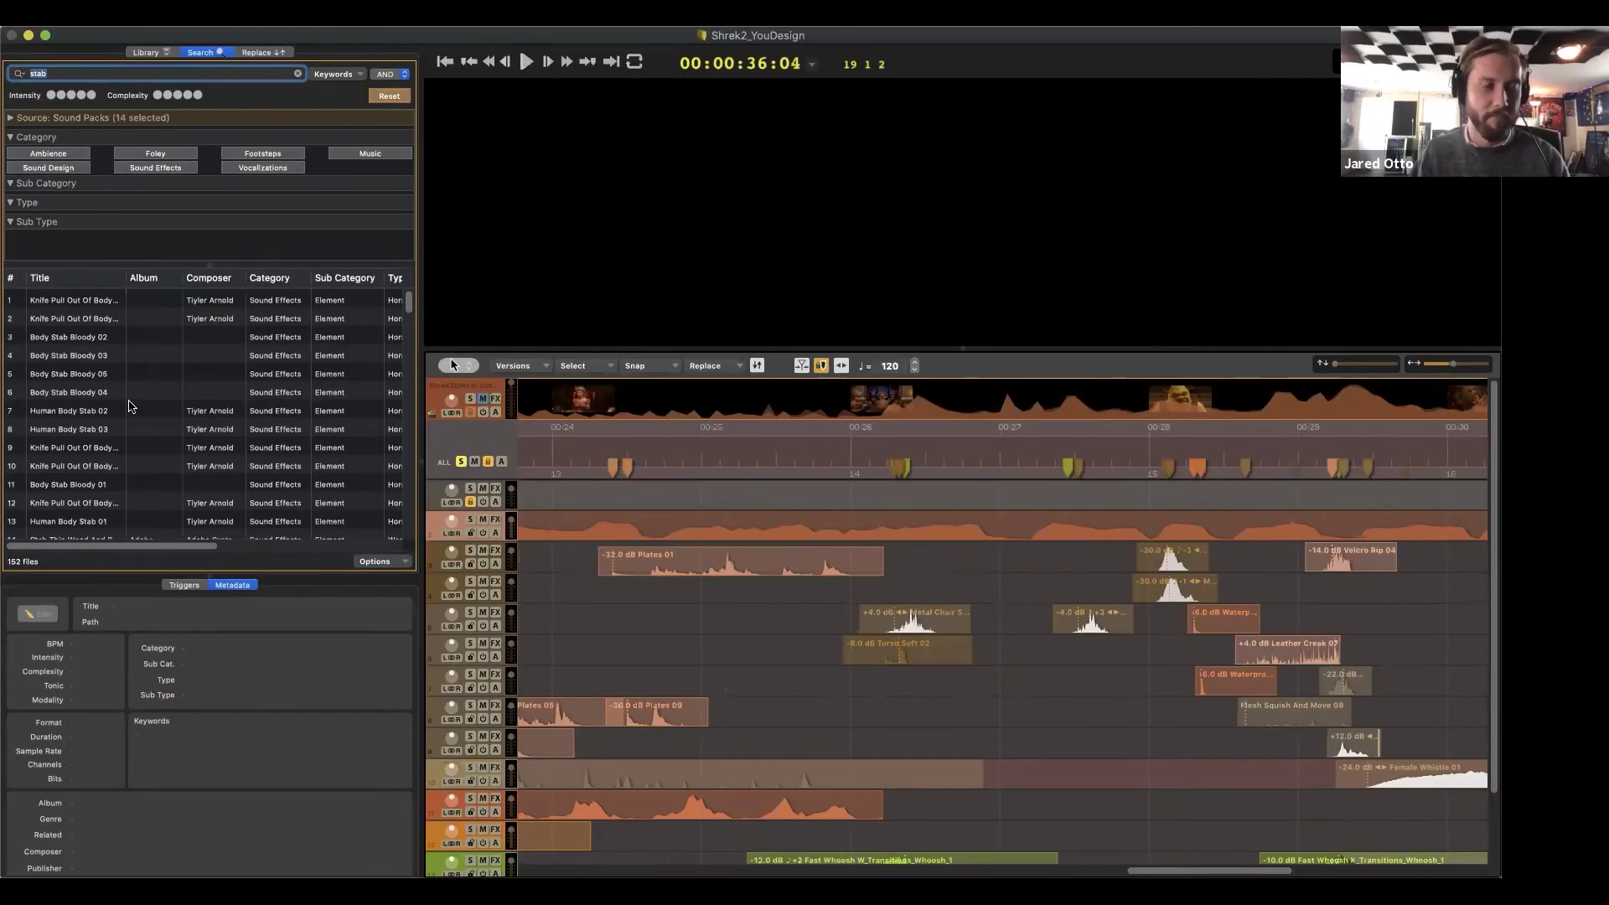
Browse the "stab" search results and select a BBC sound with the Slice sub type
scroll(84, 402, down, 1)
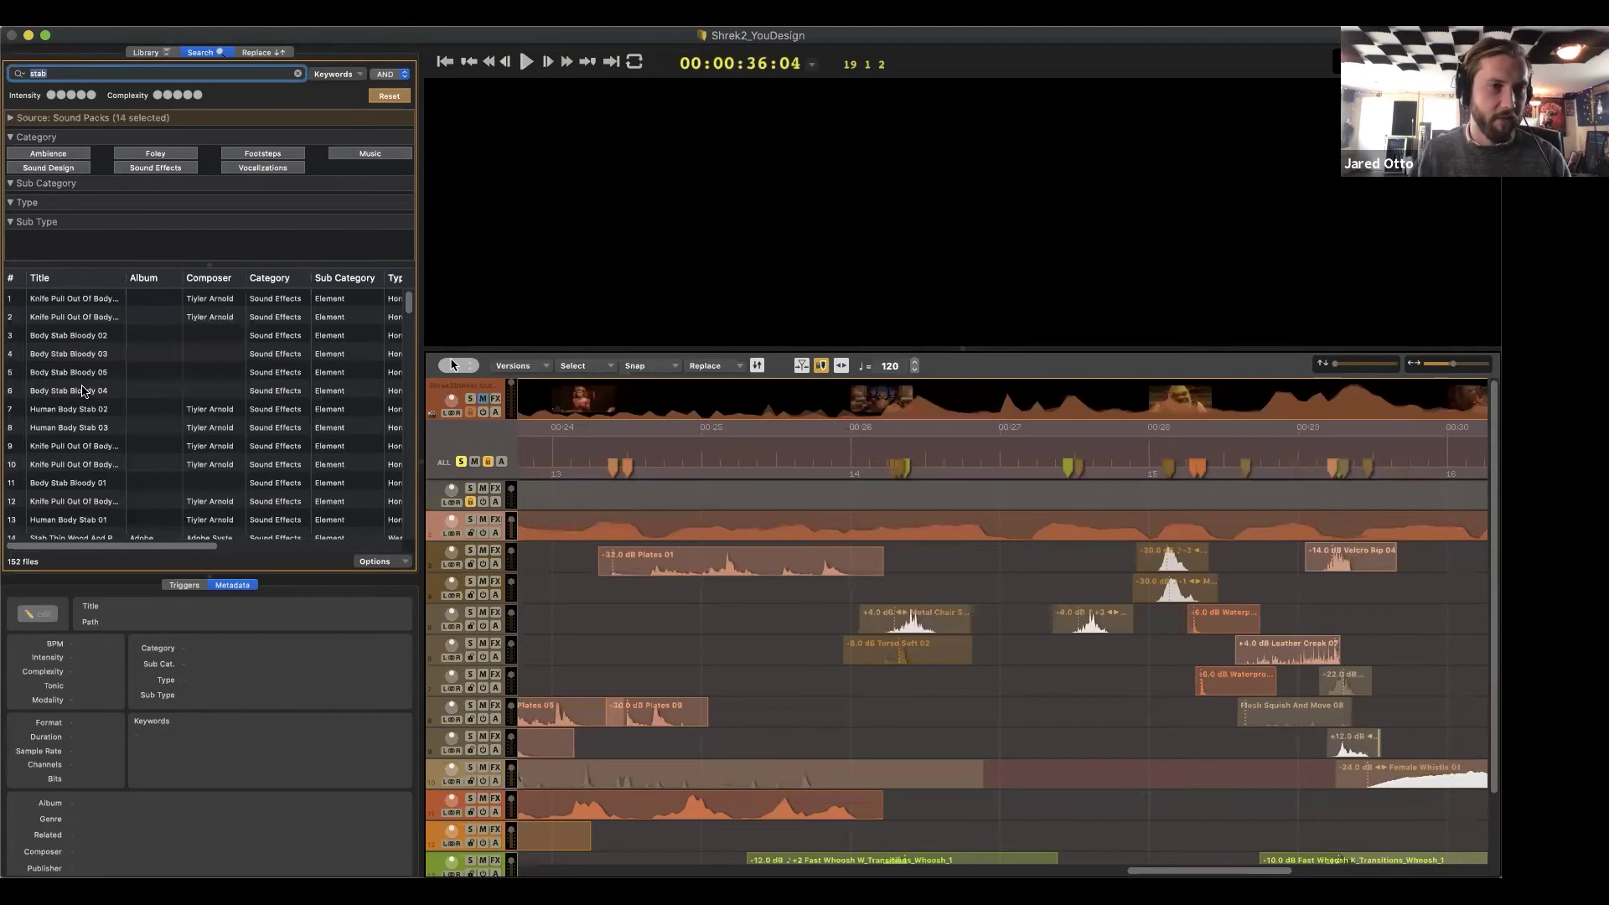
scroll(92, 414, down, 4)
click(192, 454)
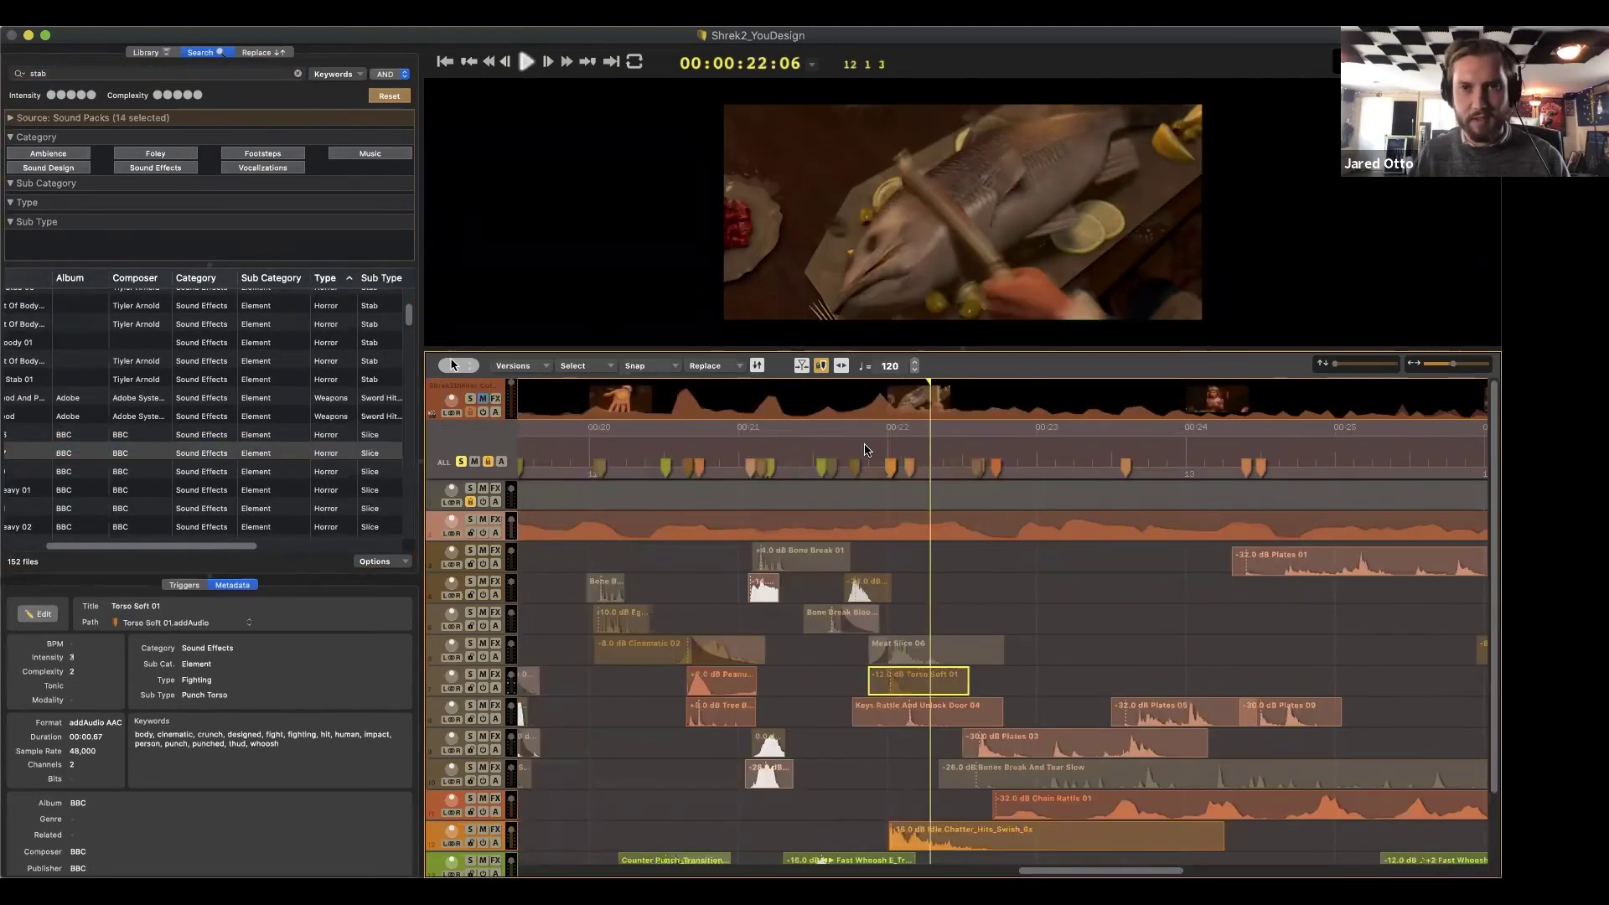
Play Torso Soft 01 and Keys Rattle And Unlock Door 04 near 22 seconds separately, and both together with Meat Slice 06
click(864, 450)
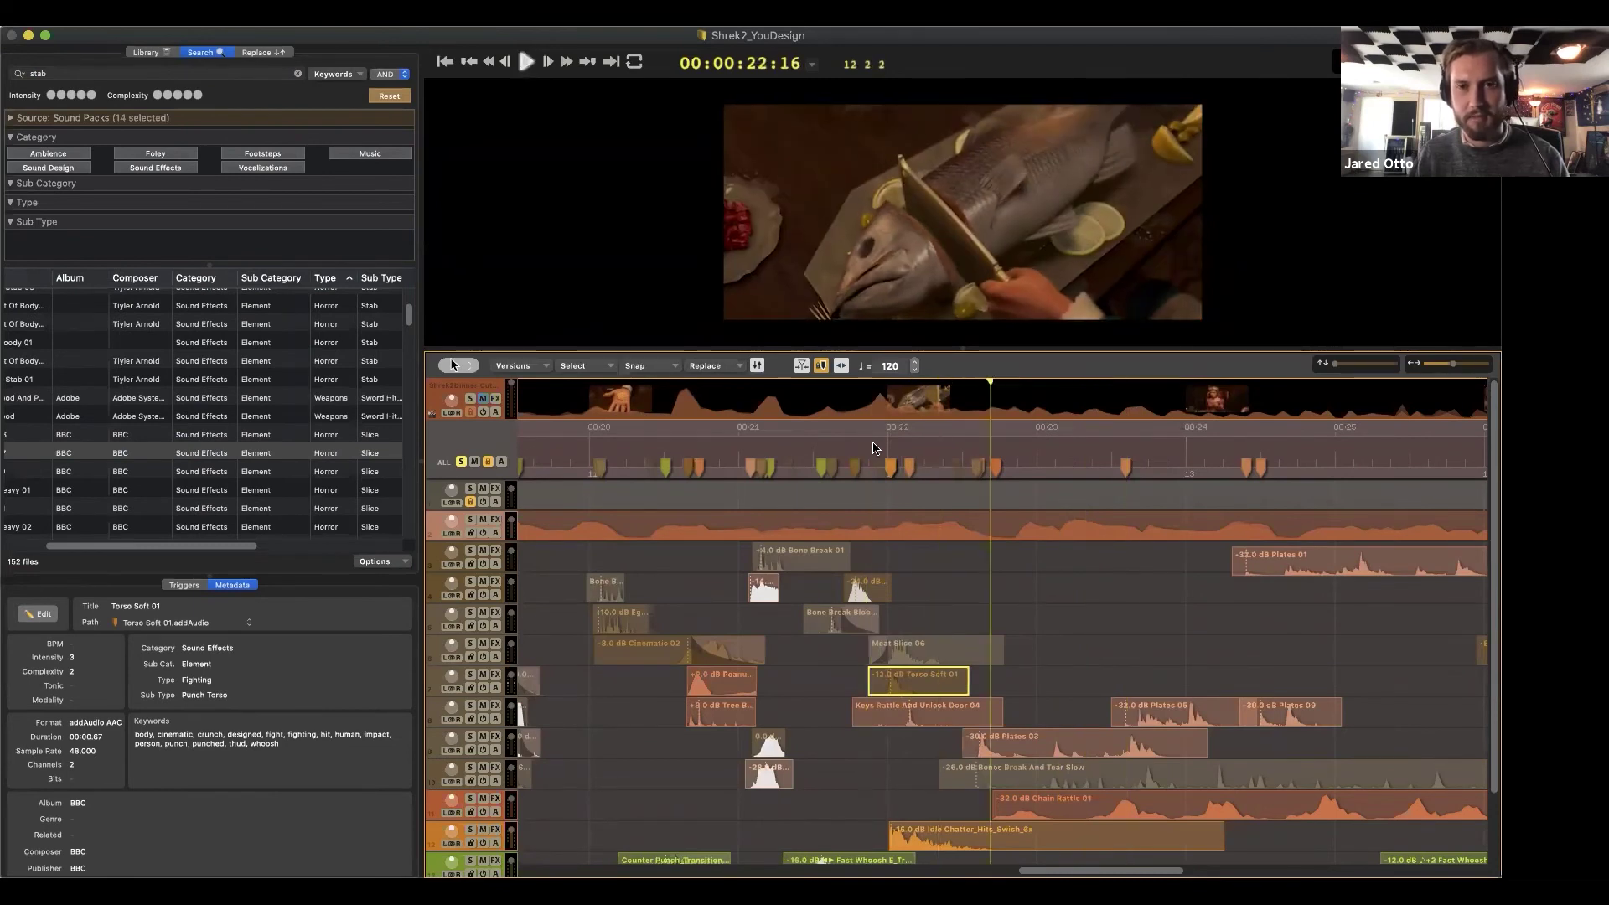
click(937, 724)
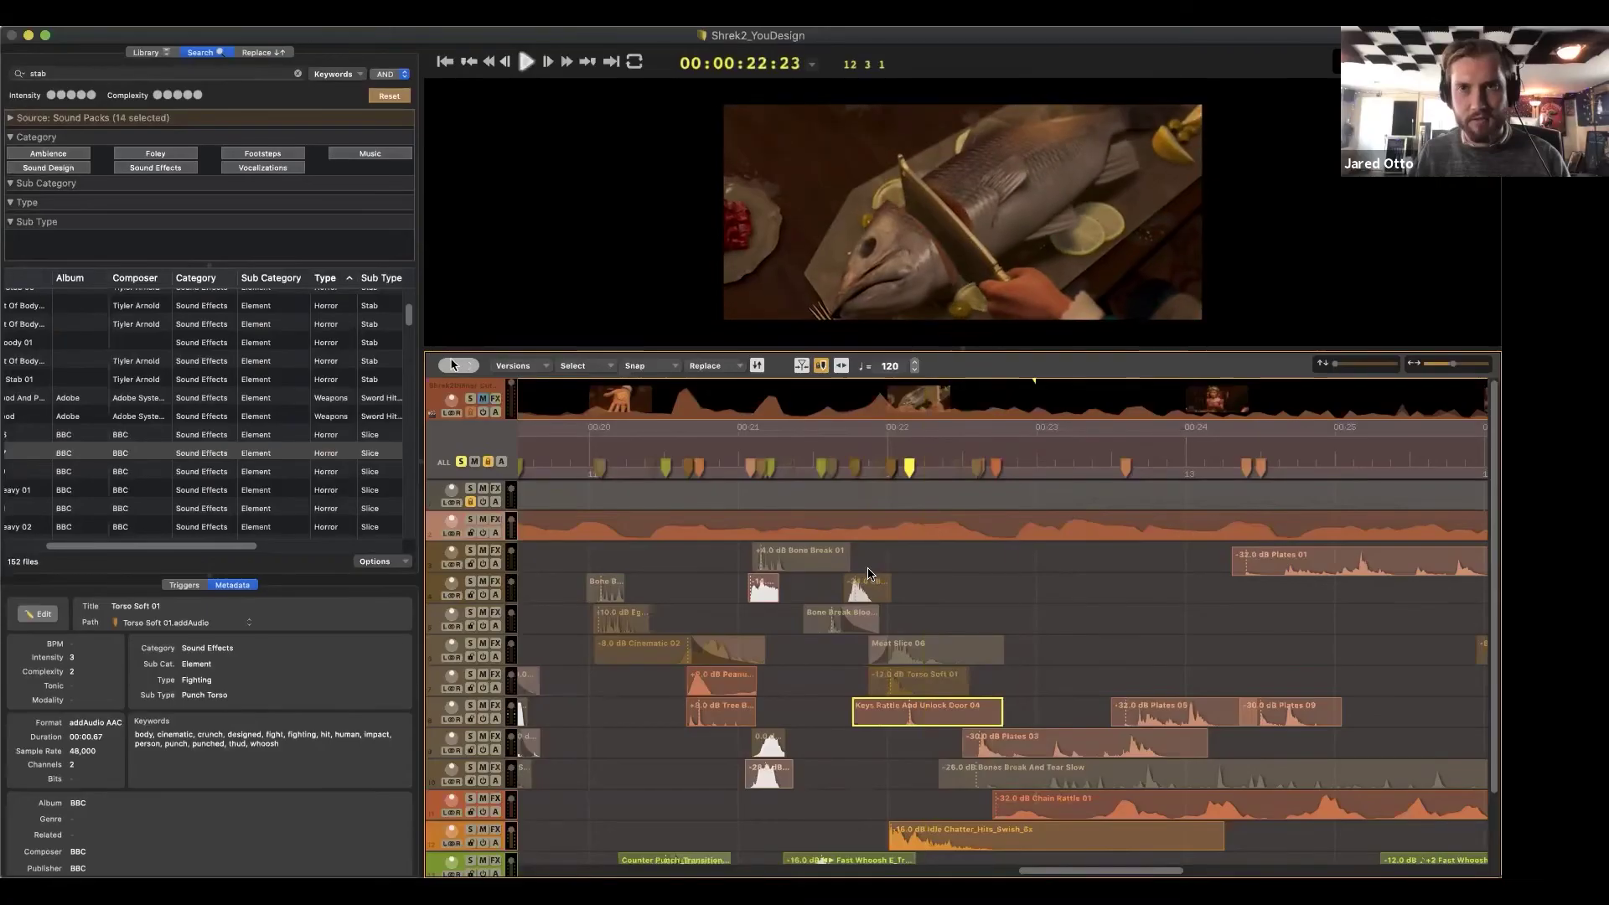
click(890, 467)
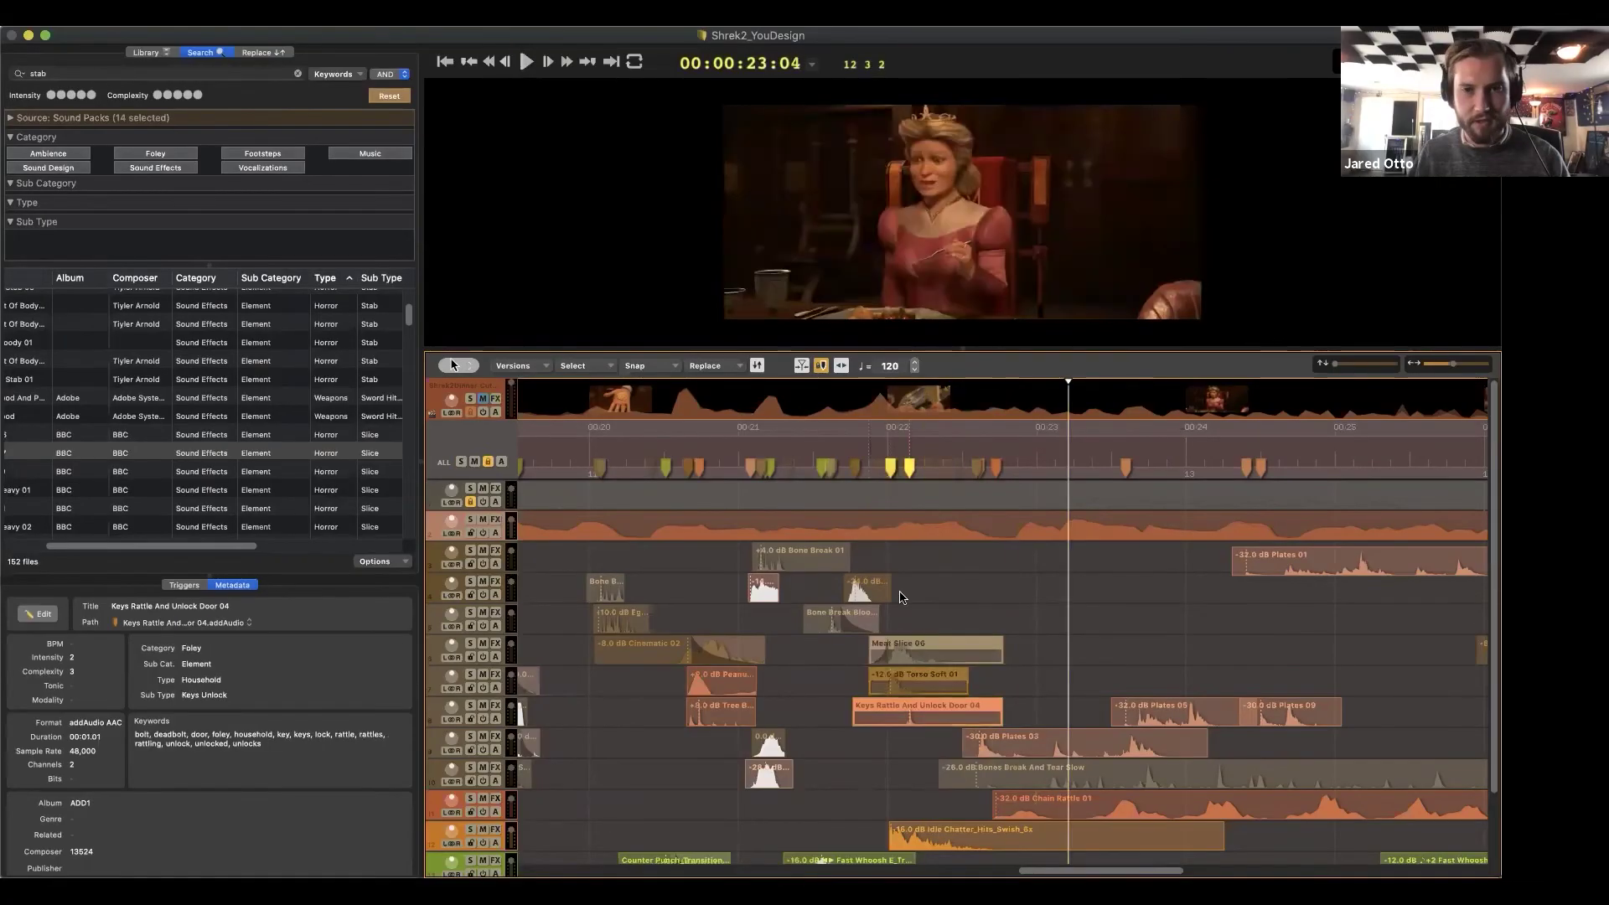
click(868, 452)
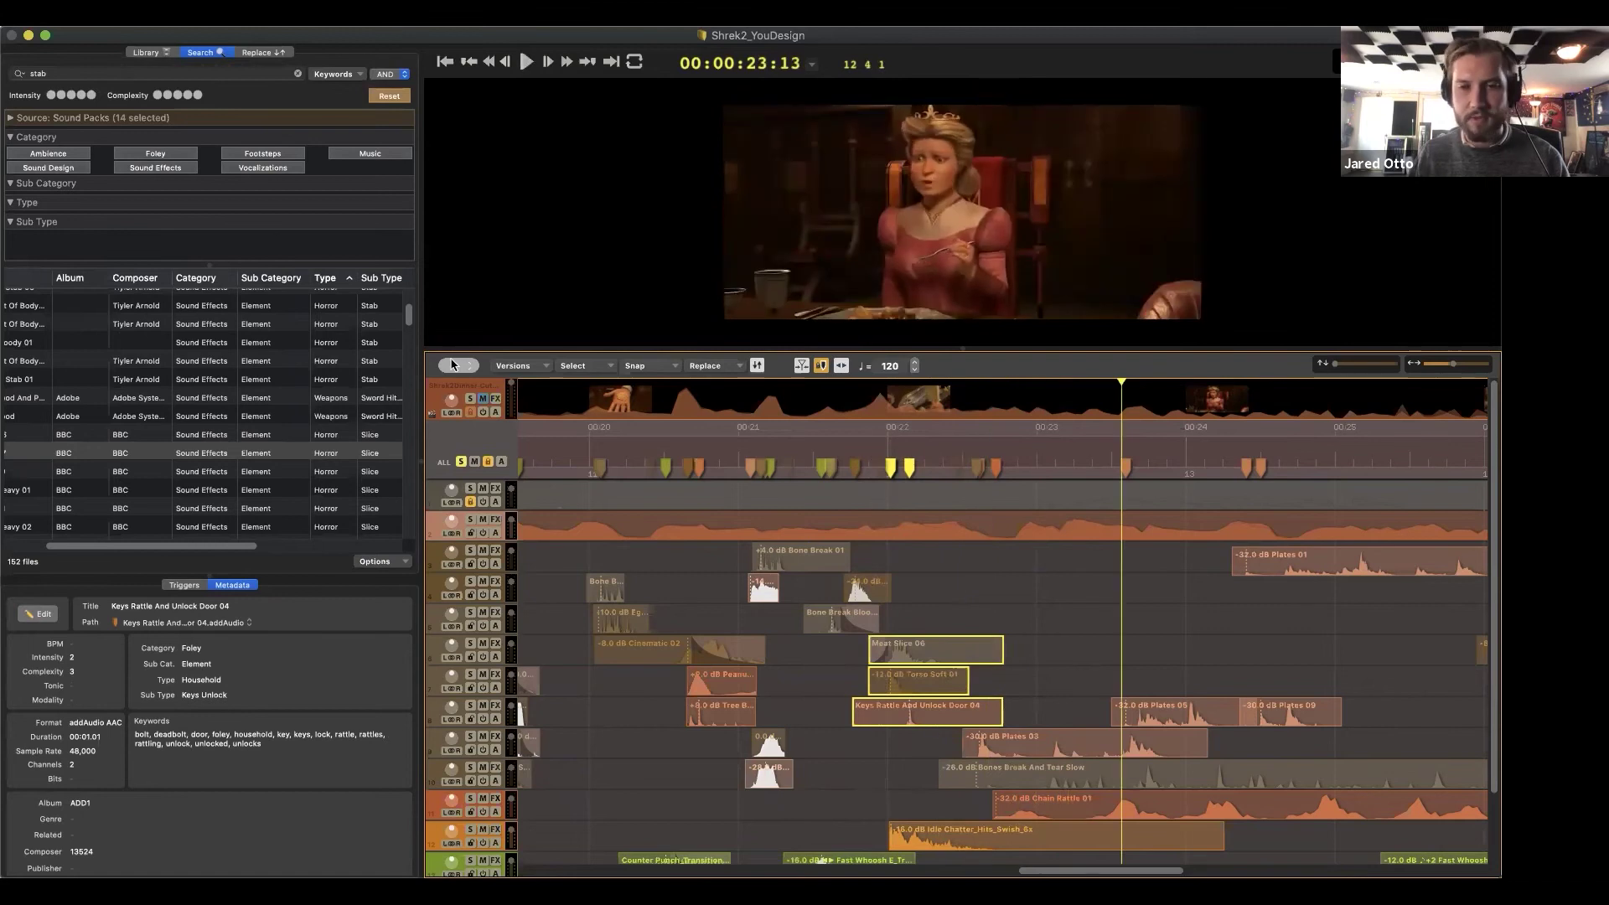
Filter the replacement music by the Comedy and Suspense genres
click(277, 54)
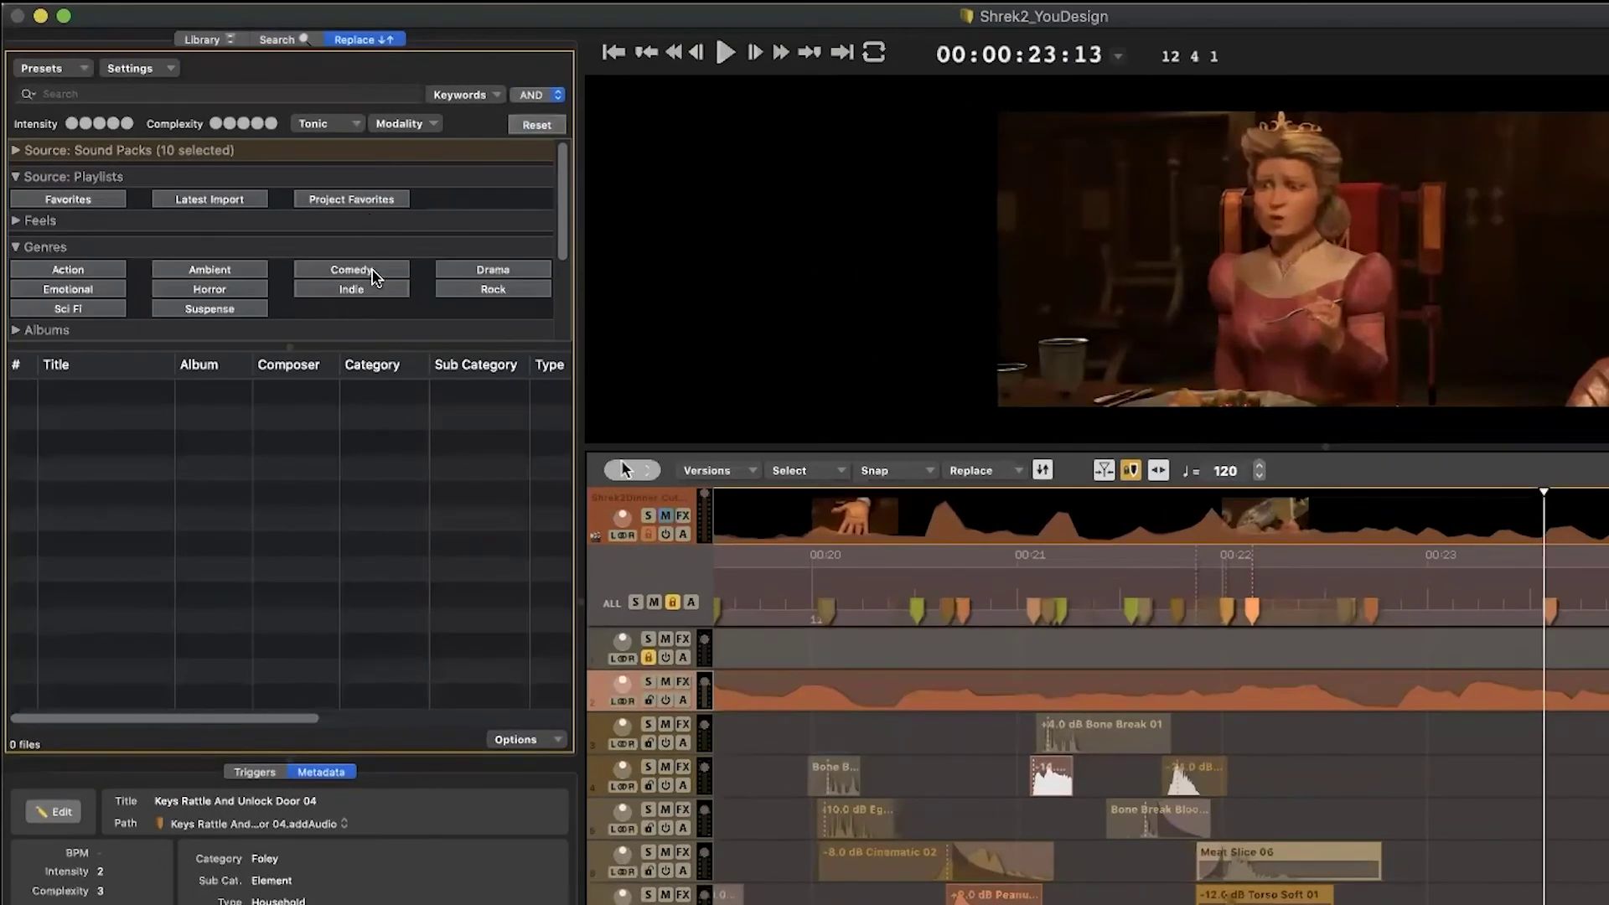
click(375, 277)
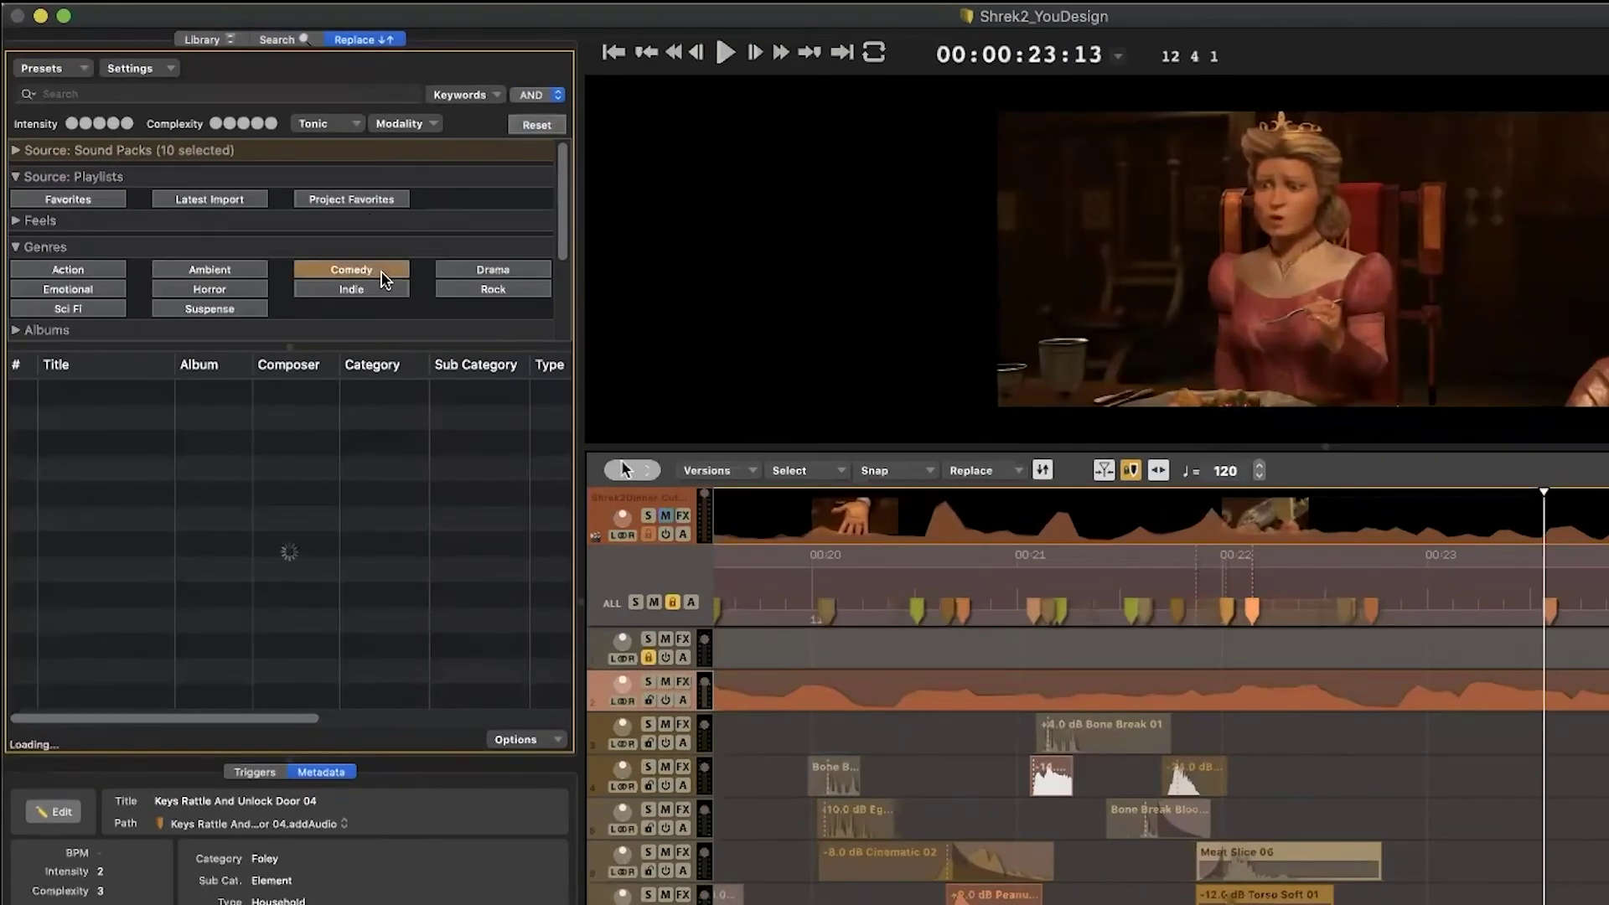
click(239, 310)
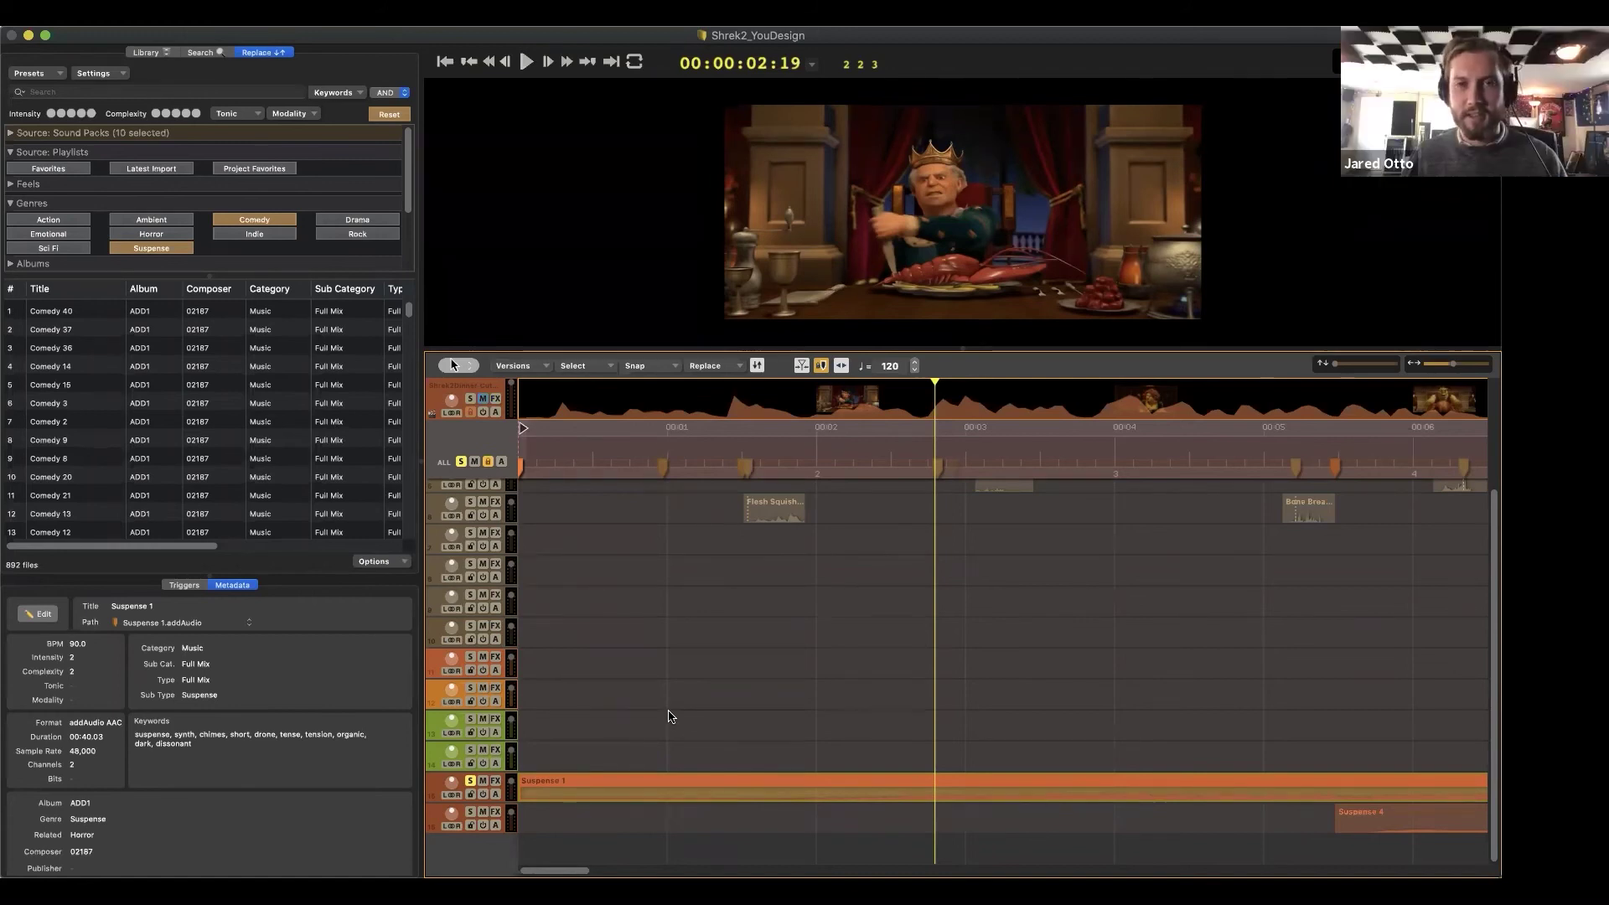
scroll(671, 723, up, 3)
scroll(671, 723, down, 3)
scroll(603, 779, up, 3)
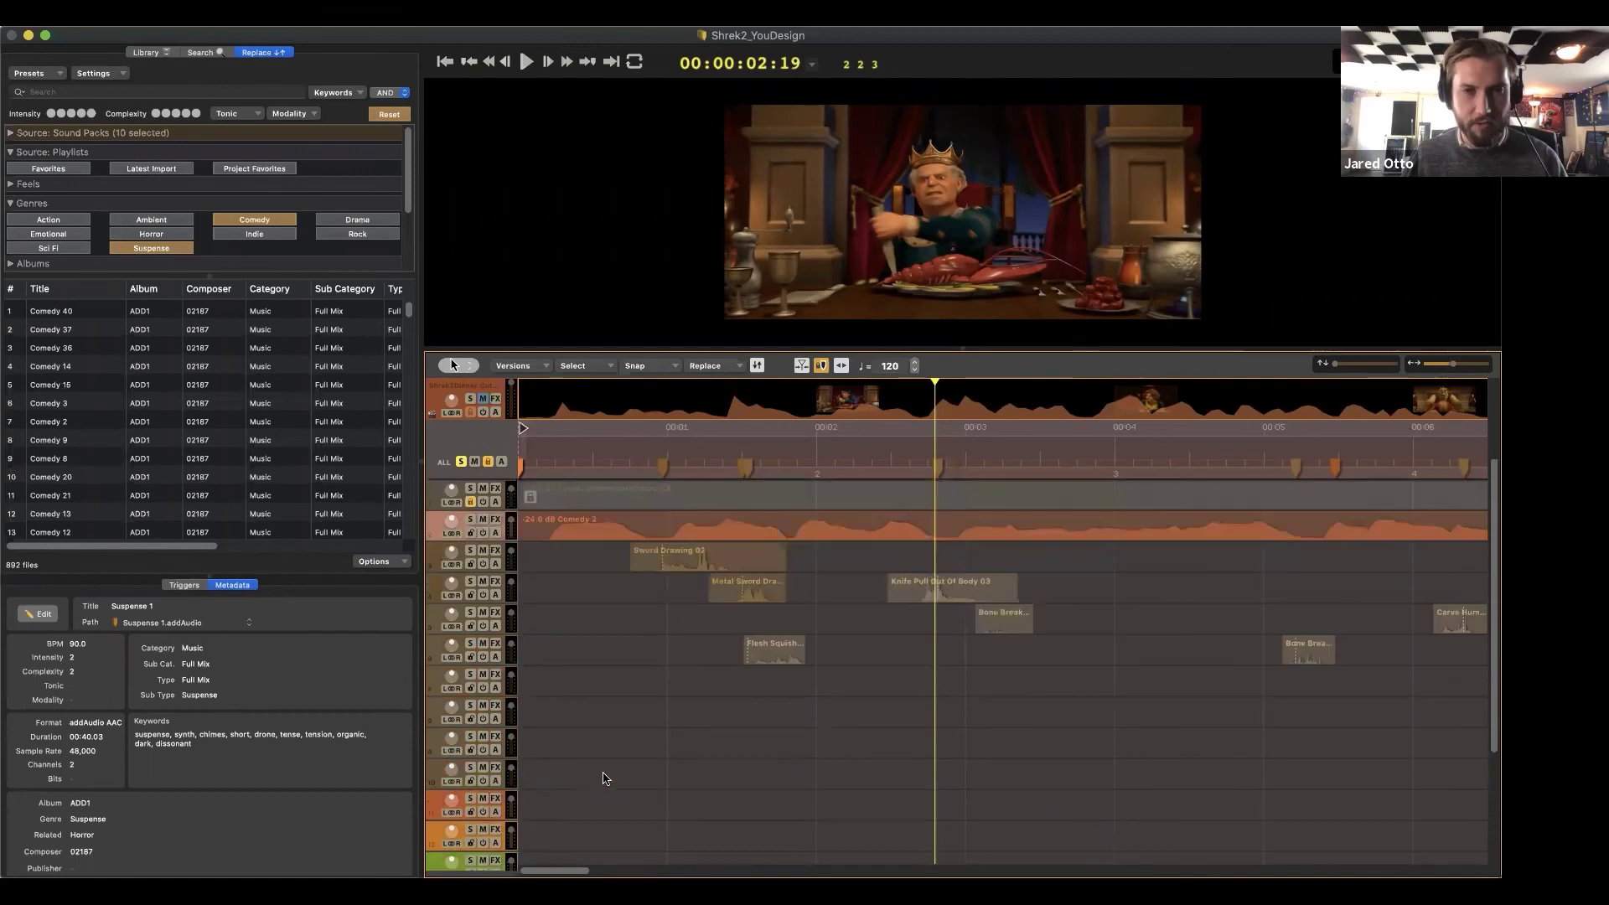
scroll(604, 776, down, 3)
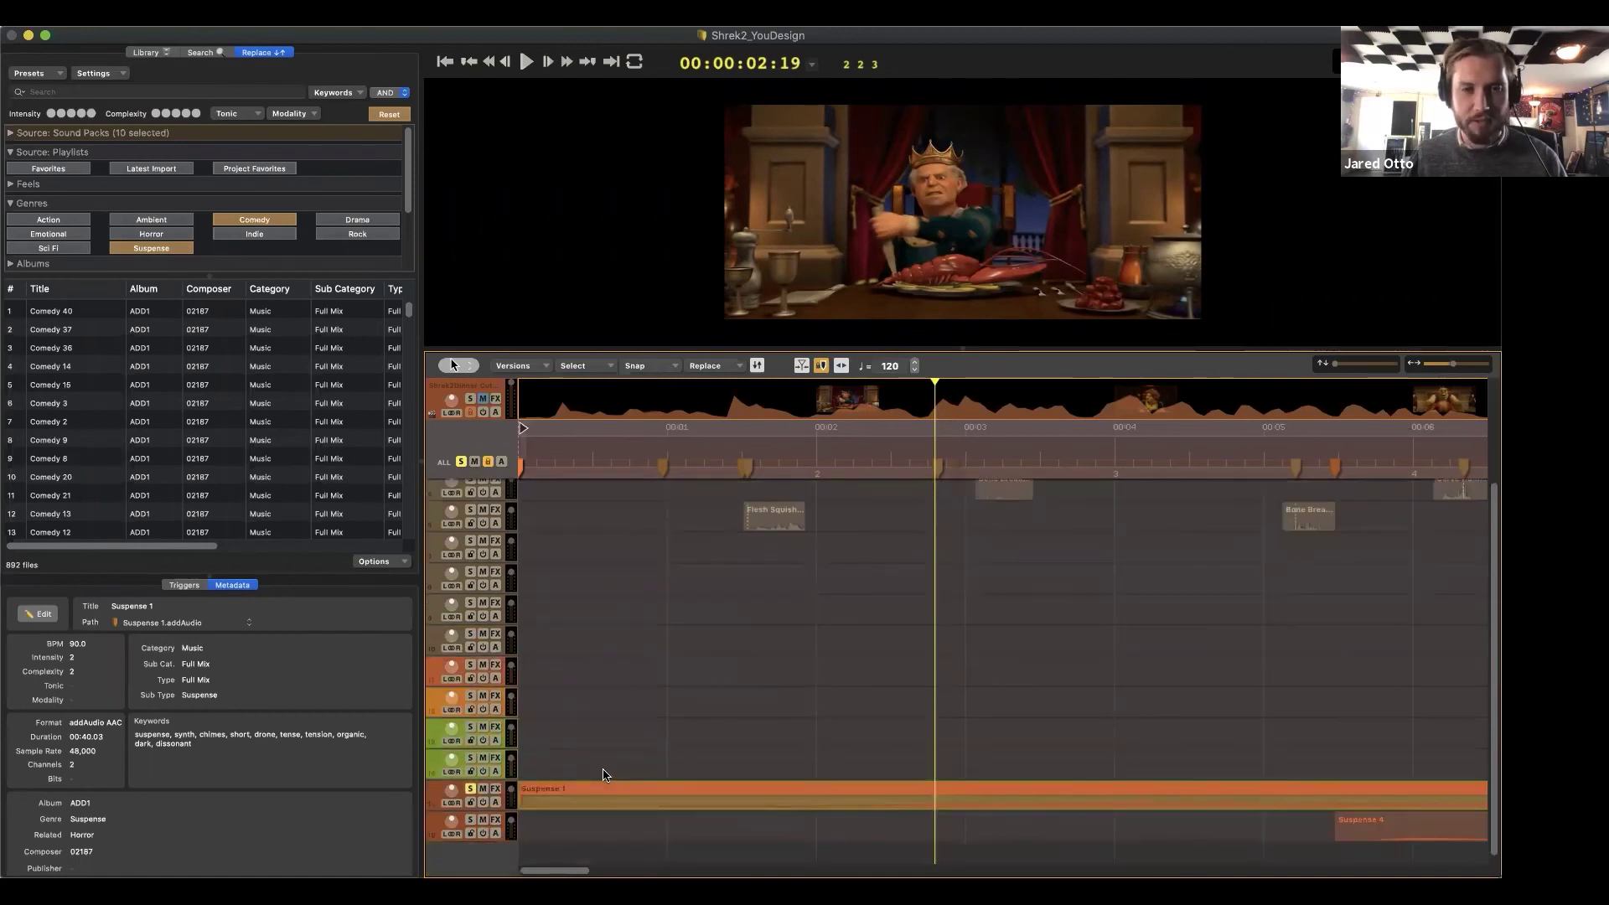